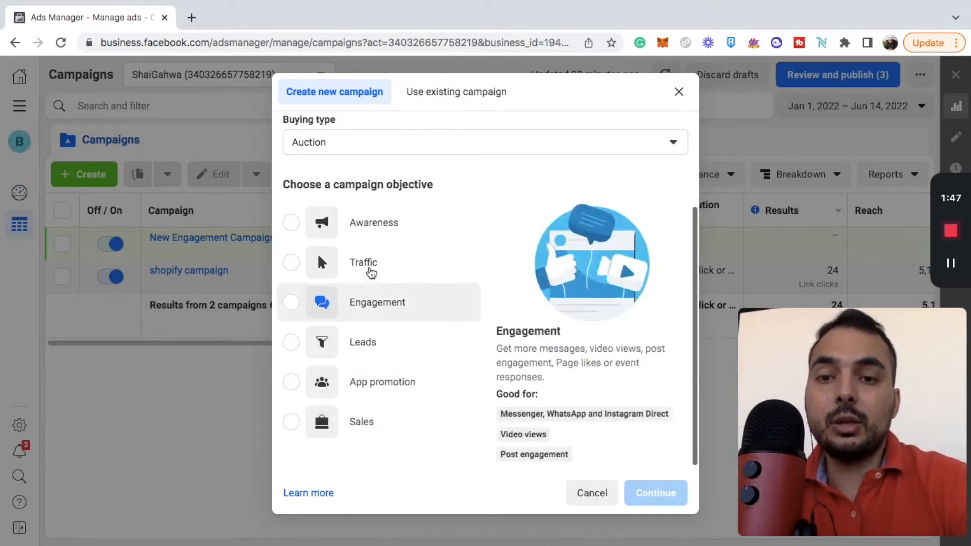
- Create a new campaign with the Traffic objective and review its name and campaign-level settings
click(363, 264)
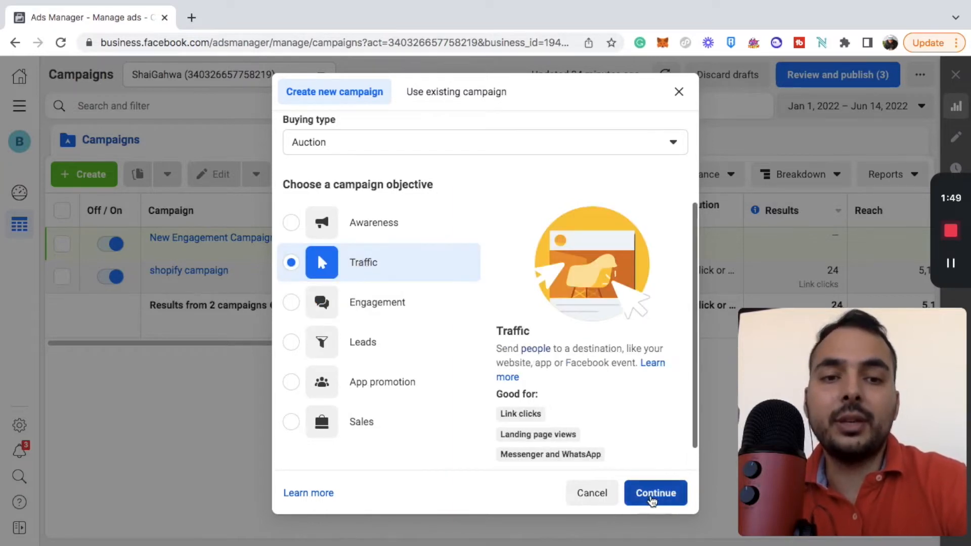
click(651, 493)
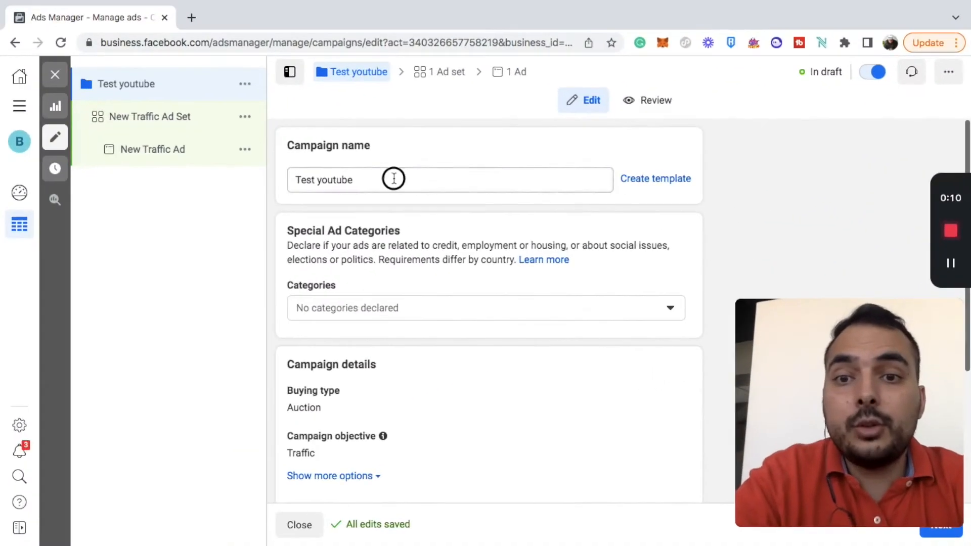
drag(555, 183, 483, 184)
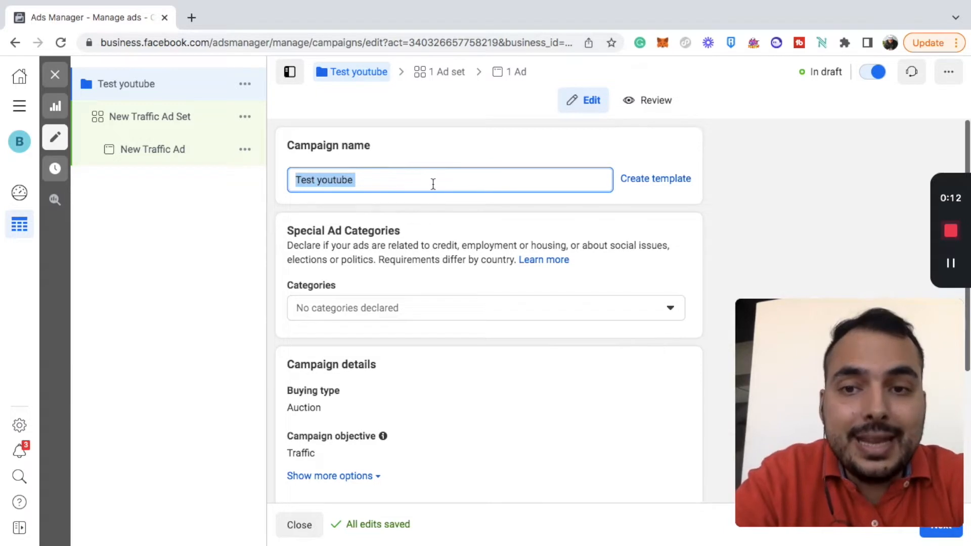
click(433, 183)
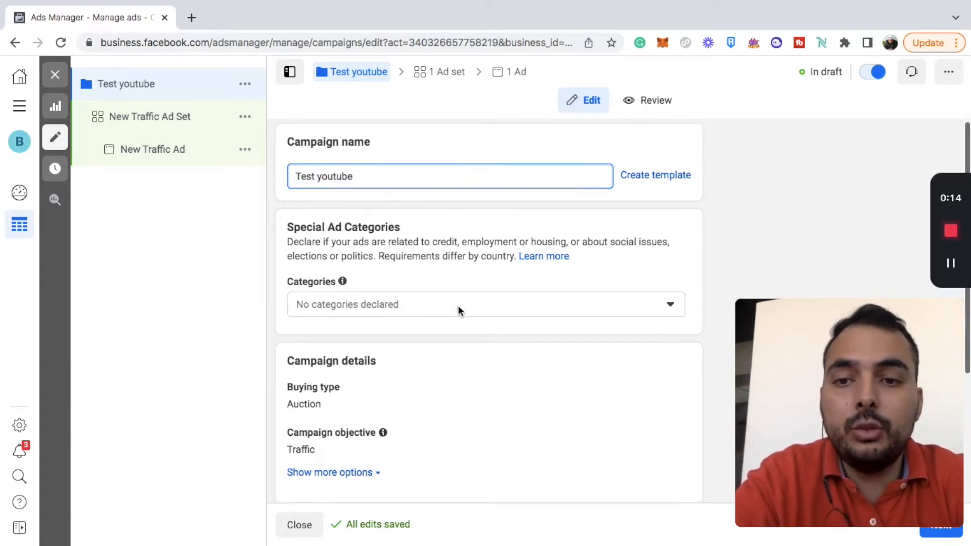
scroll(457, 305, down, 3)
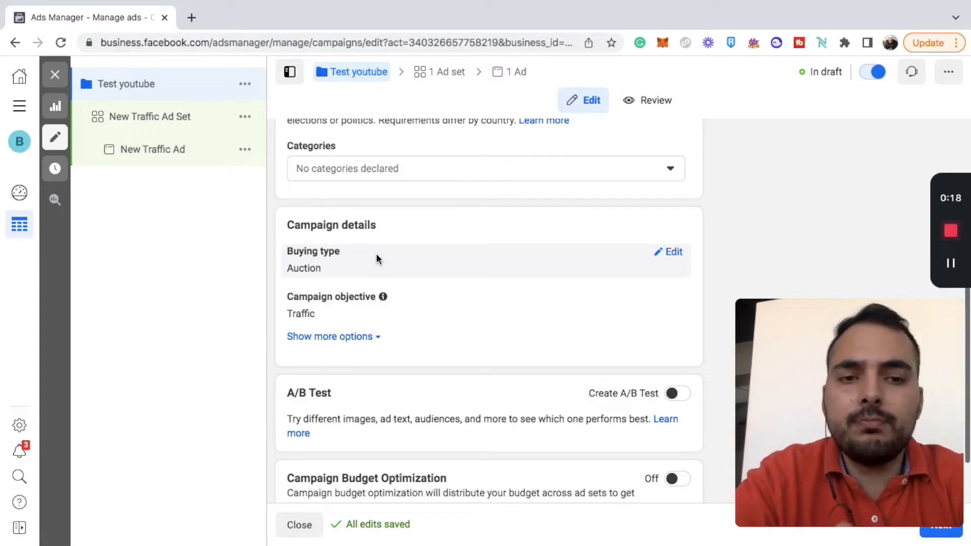
scroll(356, 318, down, 1)
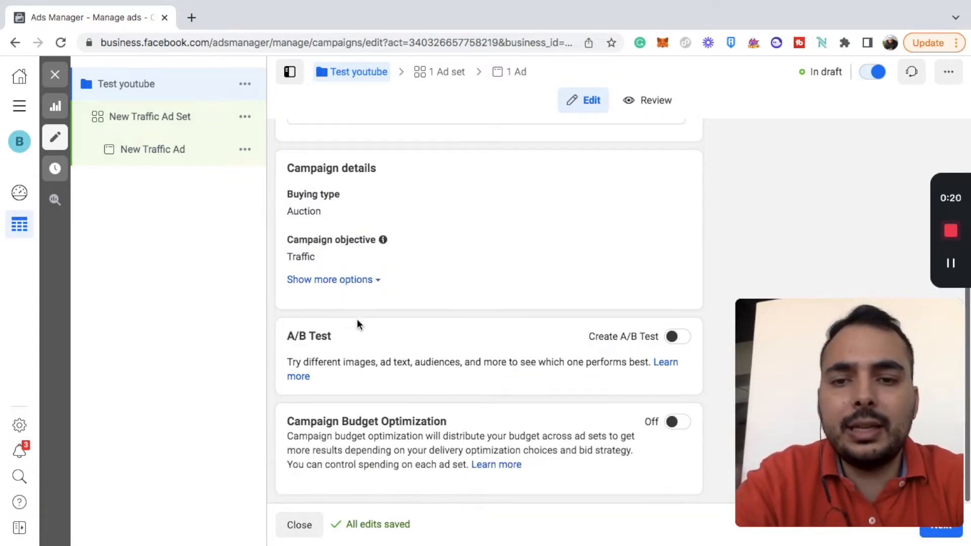
- Open the campaign's ad set and rename it "youtube test adset1"
click(137, 124)
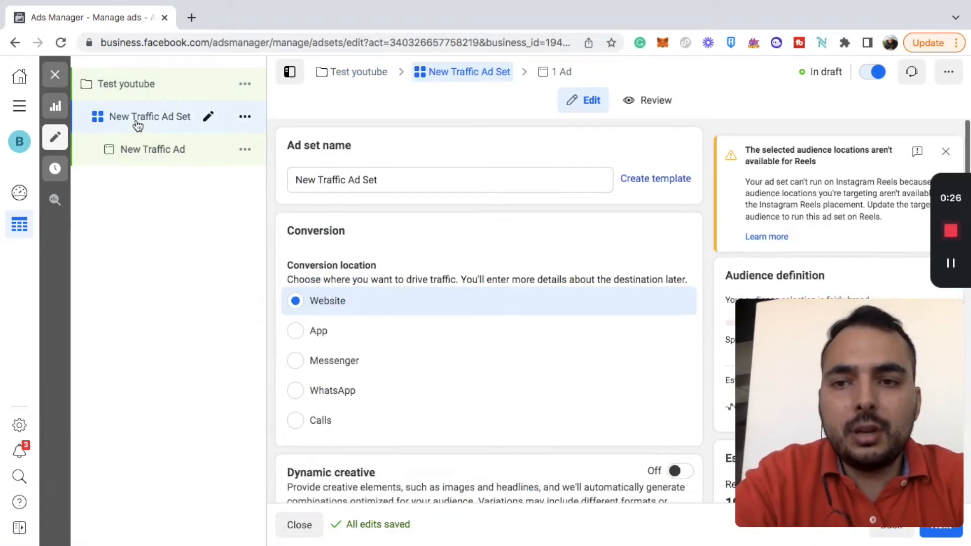
drag(412, 176, 259, 172)
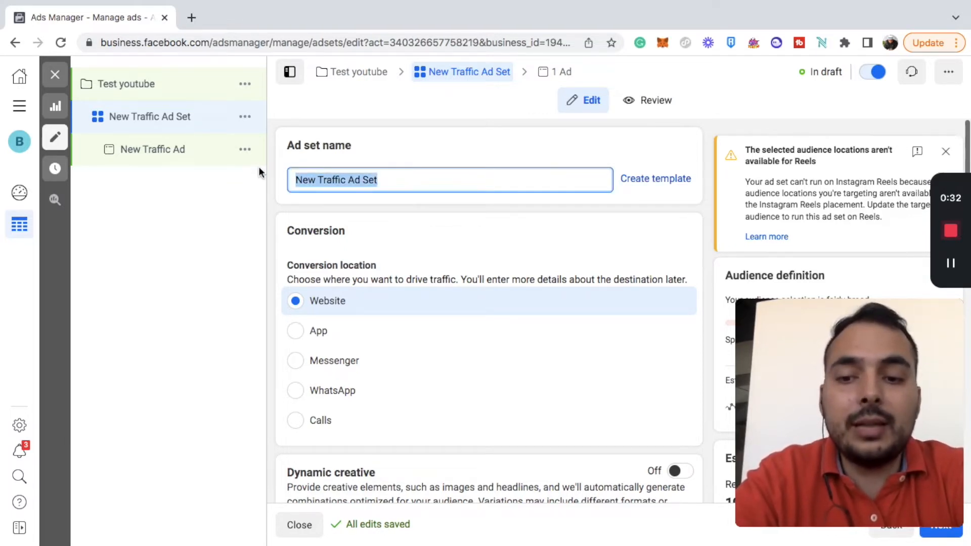
text(youtube test adst)
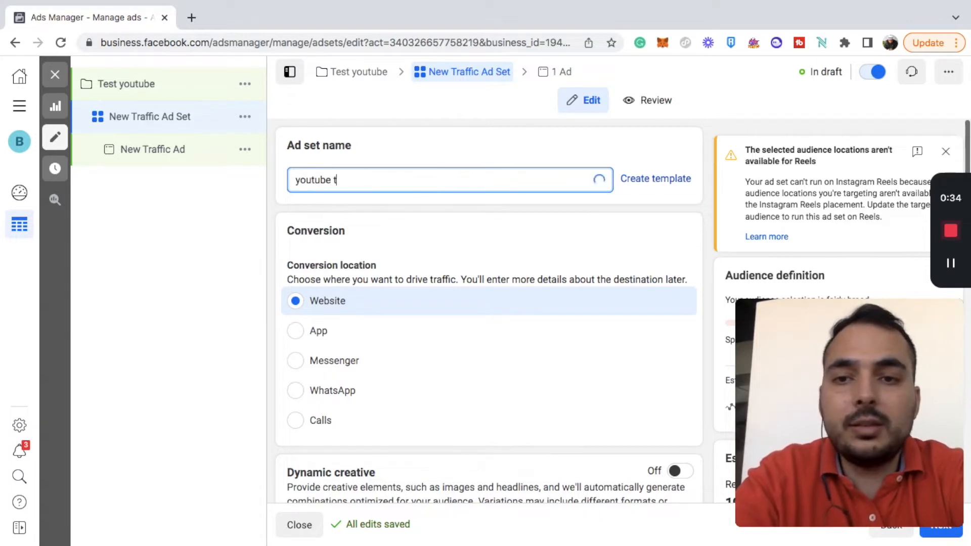
key(BackSpace)
text(et1)
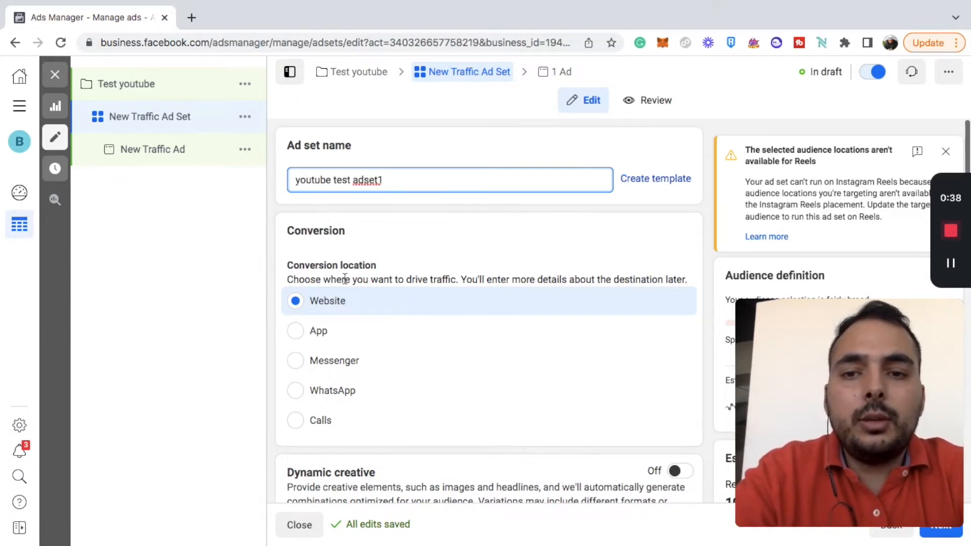
- Examine the ad set's conversion location choices, including Messenger, WhatsApp and Calls, and the dynamic creative section
scroll(345, 278, down, 2)
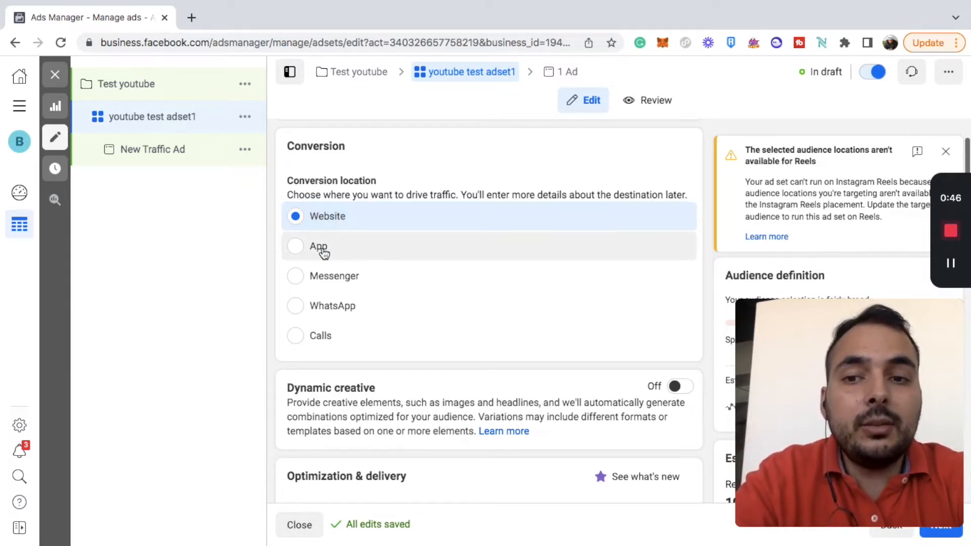
mouse_move(324, 278)
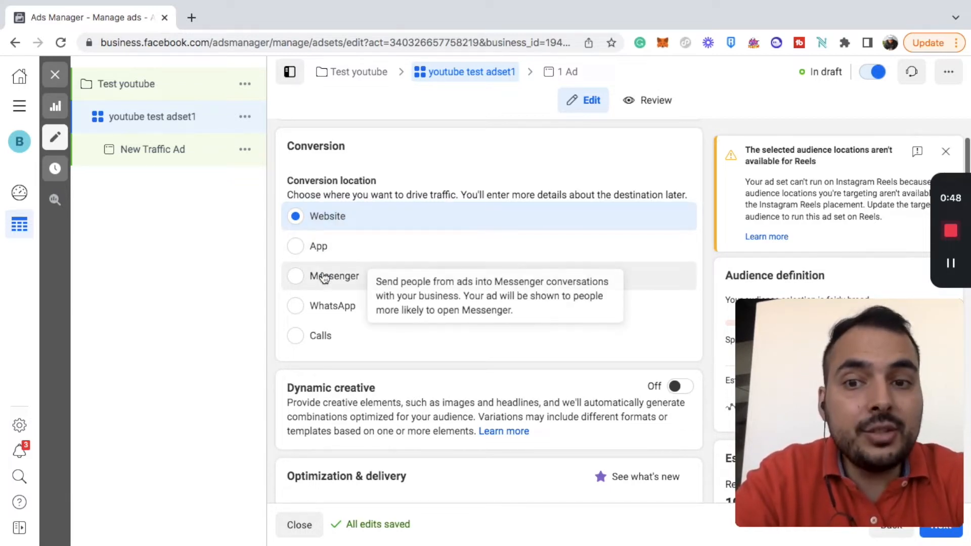
mouse_move(322, 315)
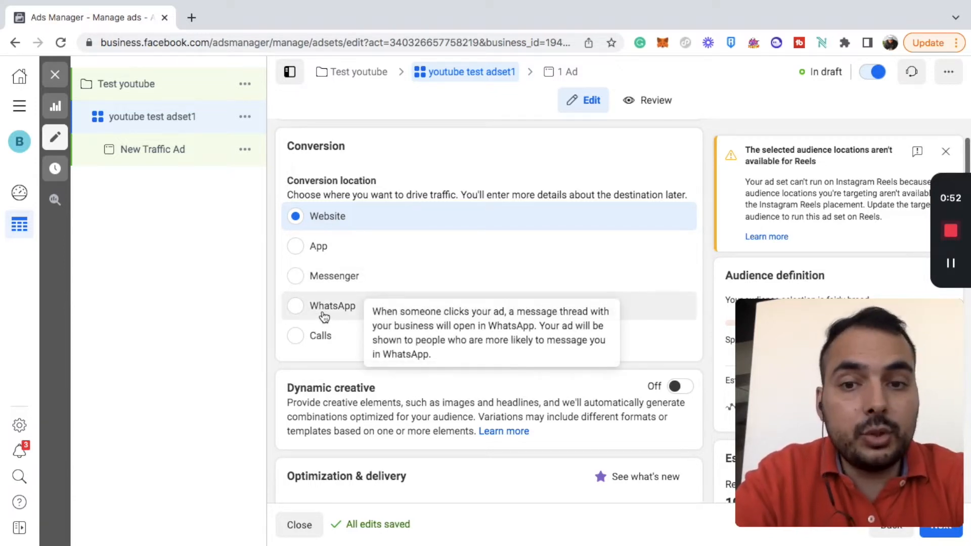
mouse_move(321, 342)
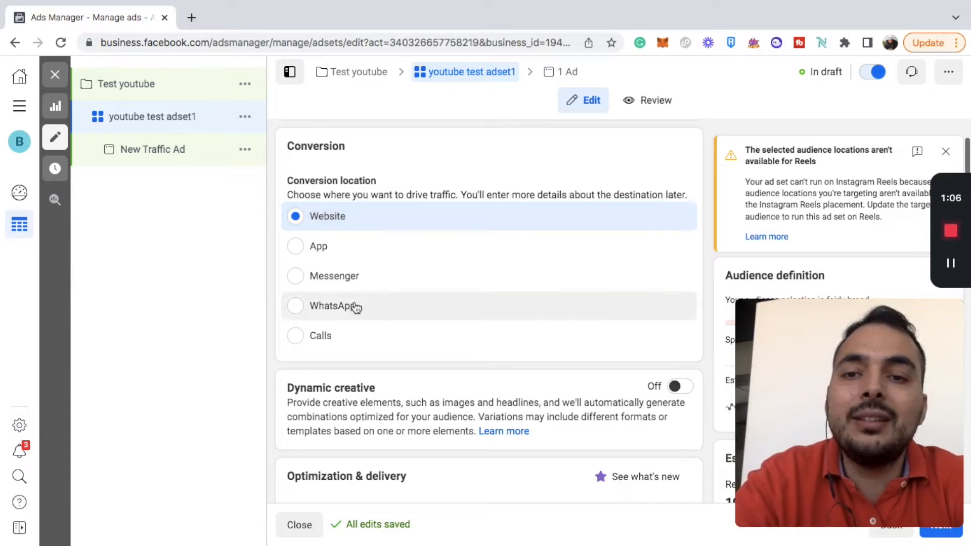
scroll(356, 307, down, 3)
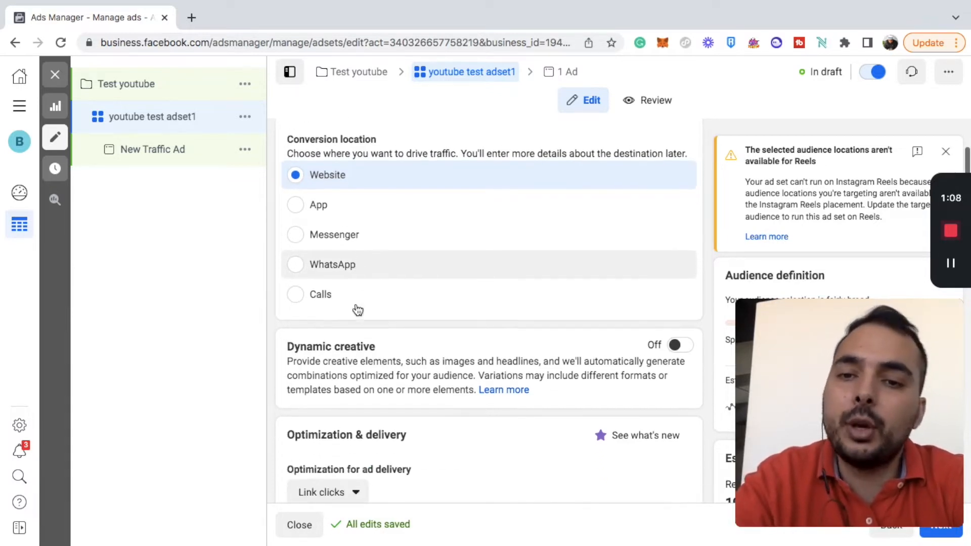
scroll(356, 302, down, 2)
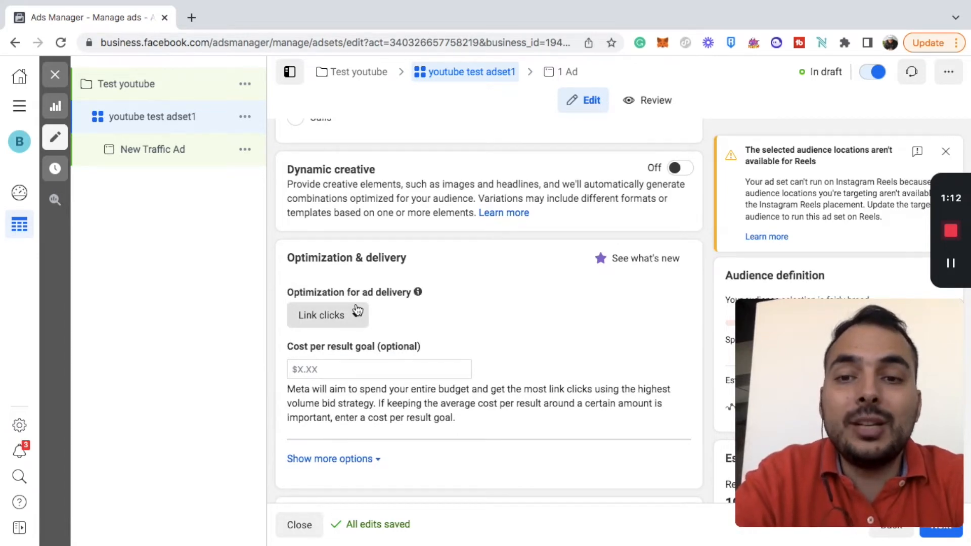
scroll(356, 308, down, 2)
scroll(356, 303, down, 1)
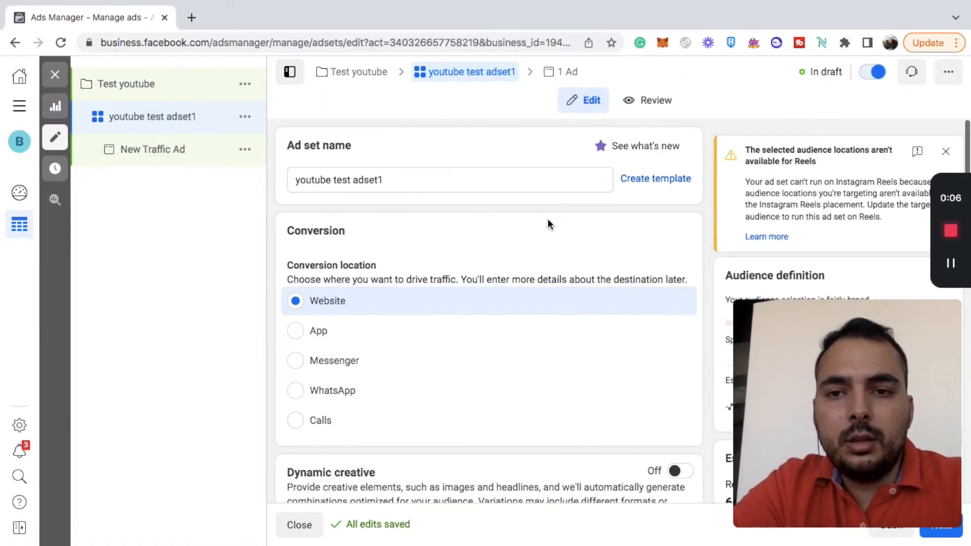
- Examine the available choices for ad delivery optimization and the optional cost per result goal
scroll(547, 219, down, 1)
scroll(548, 221, down, 1)
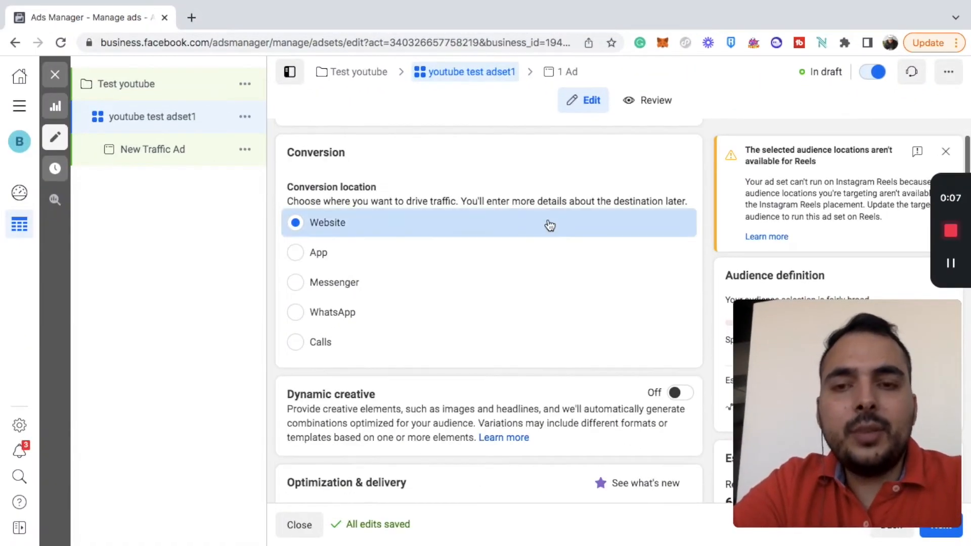
scroll(550, 226, down, 5)
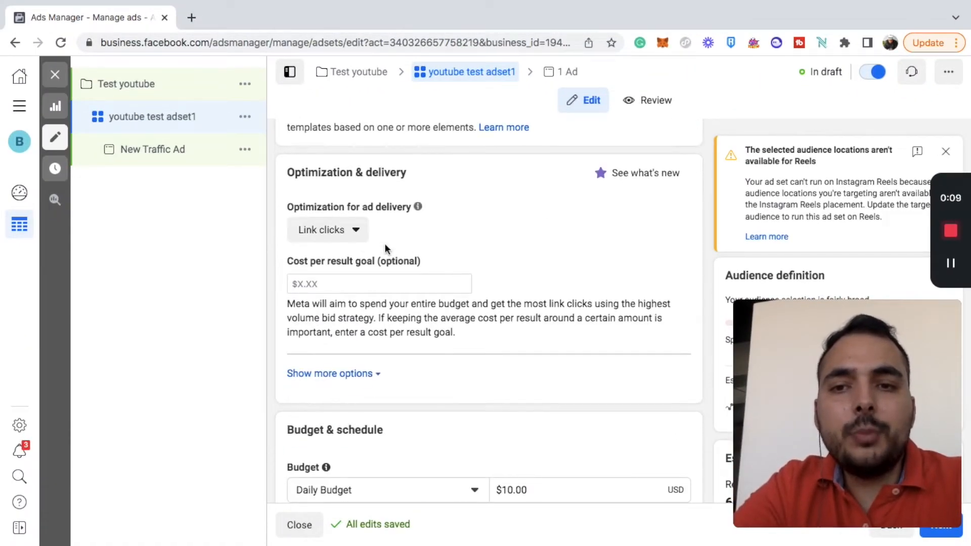
click(324, 238)
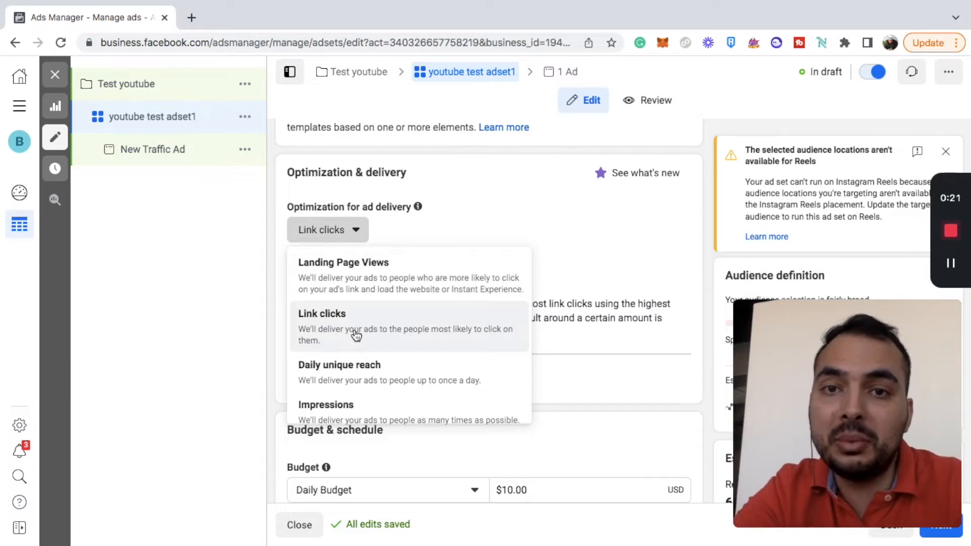
click(523, 219)
scroll(523, 219, down, 2)
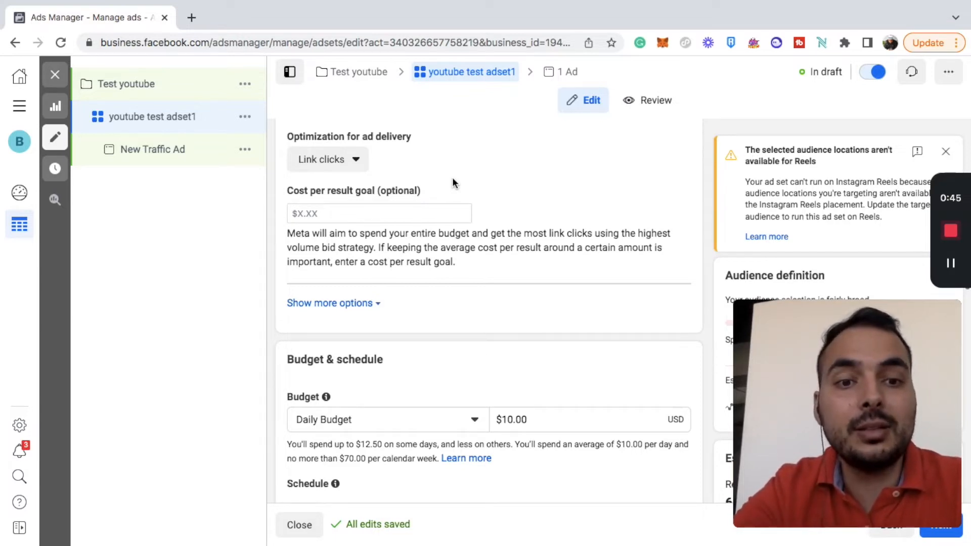
scroll(452, 178, down, 1)
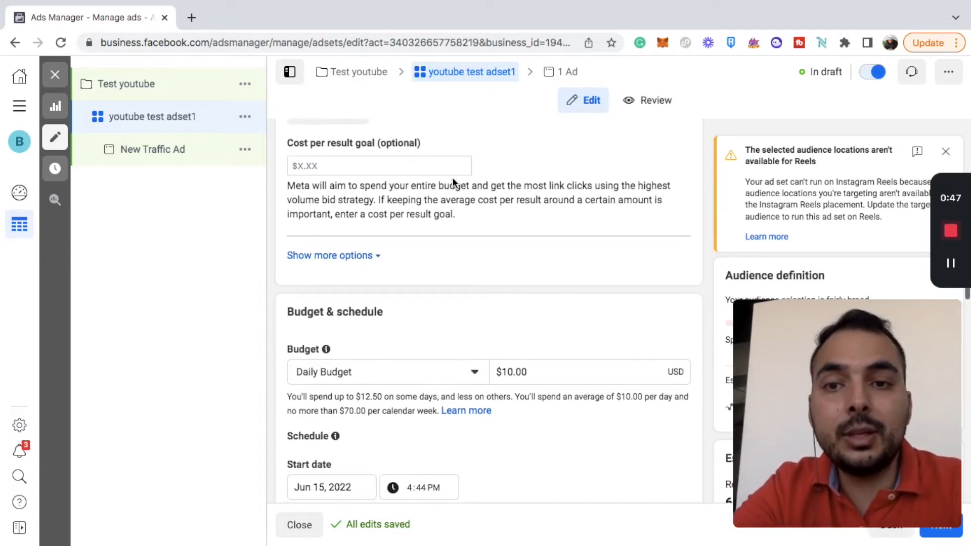
scroll(452, 178, up, 1)
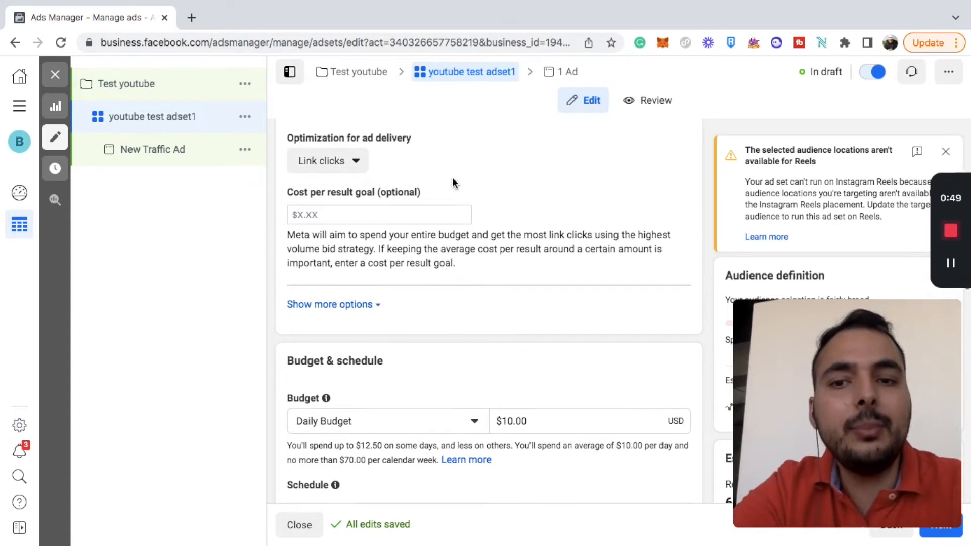
- Schedule the ad set to start at 5:44 PM and end on June 22, 2022
scroll(452, 180, down, 4)
scroll(452, 177, down, 1)
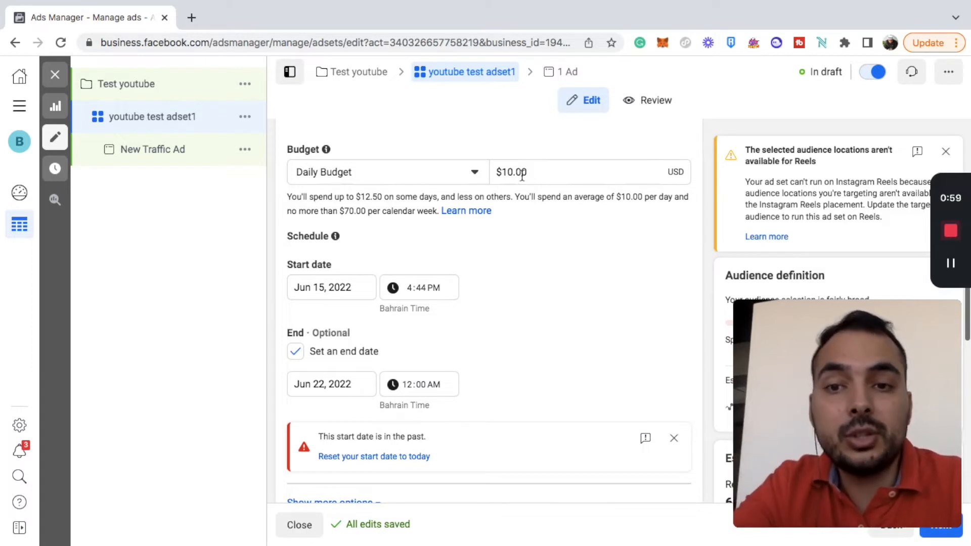
scroll(489, 248, down, 2)
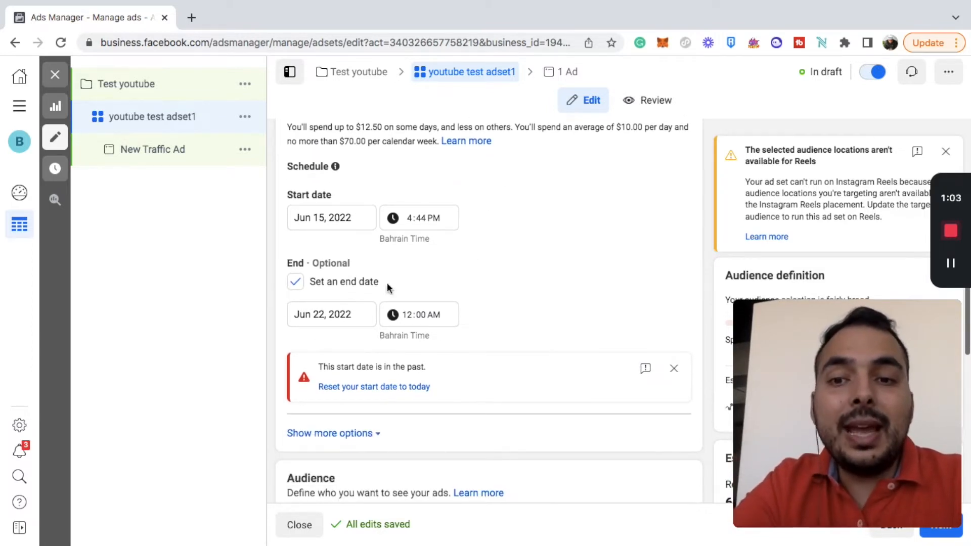
click(319, 314)
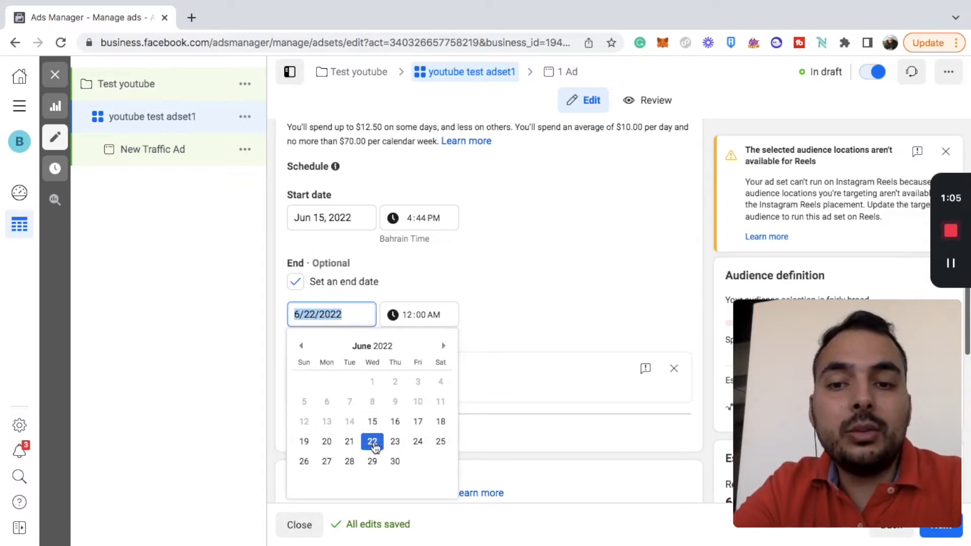
click(372, 441)
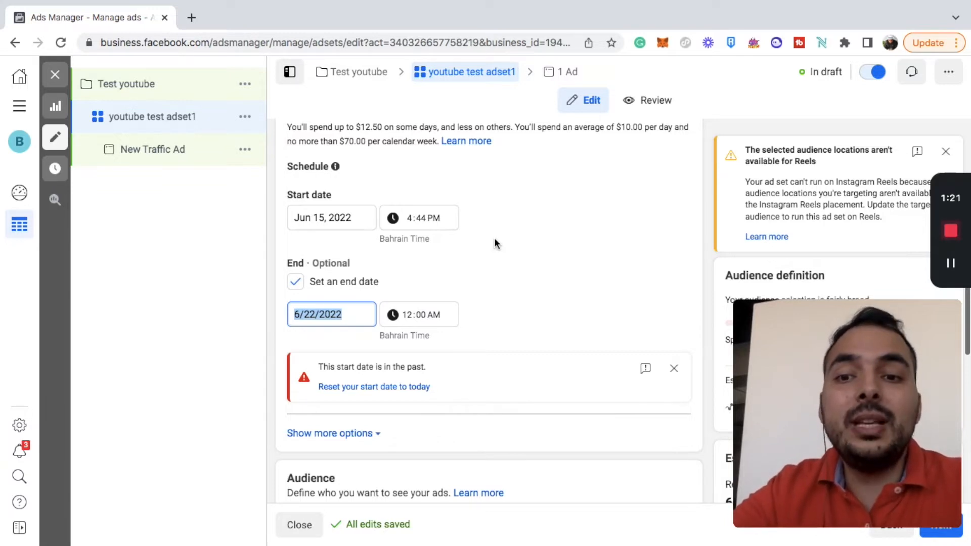
click(407, 219)
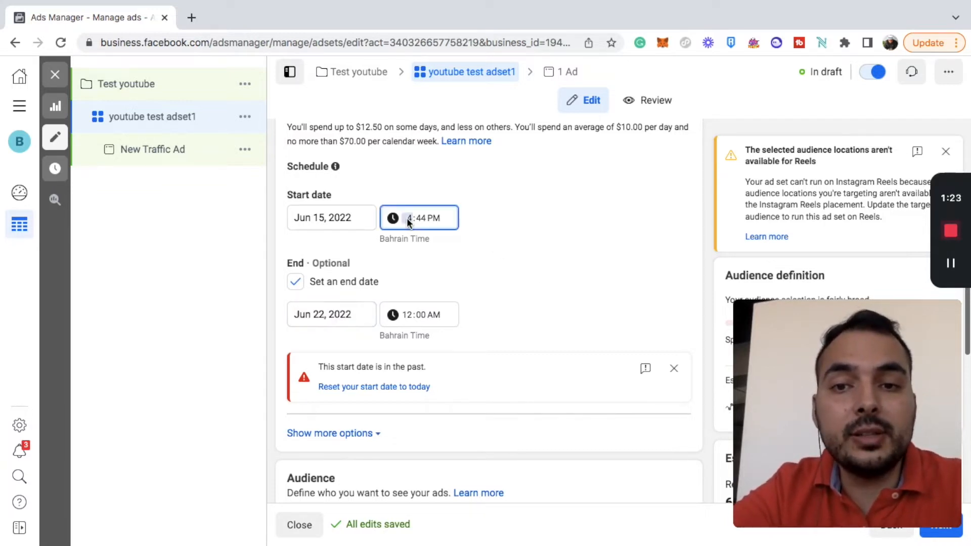
text(5)
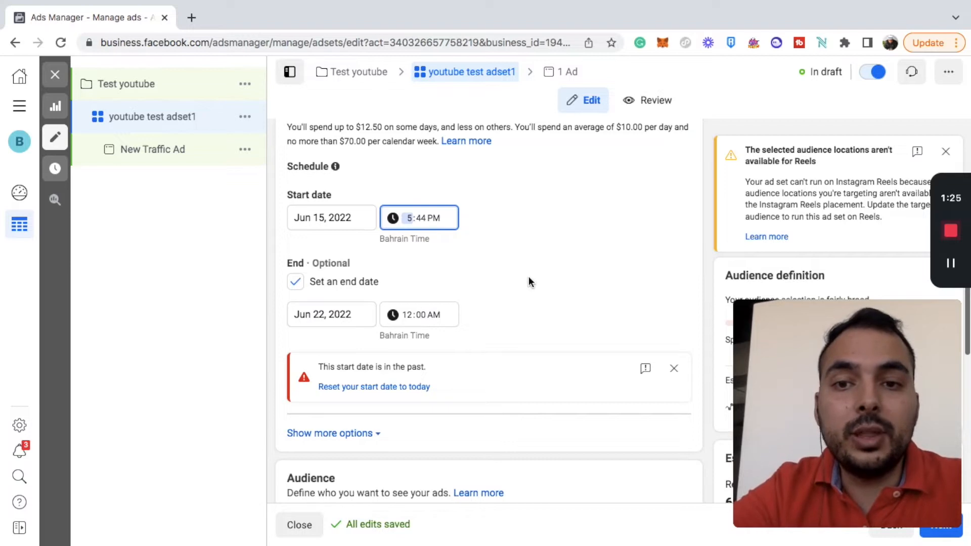
click(529, 277)
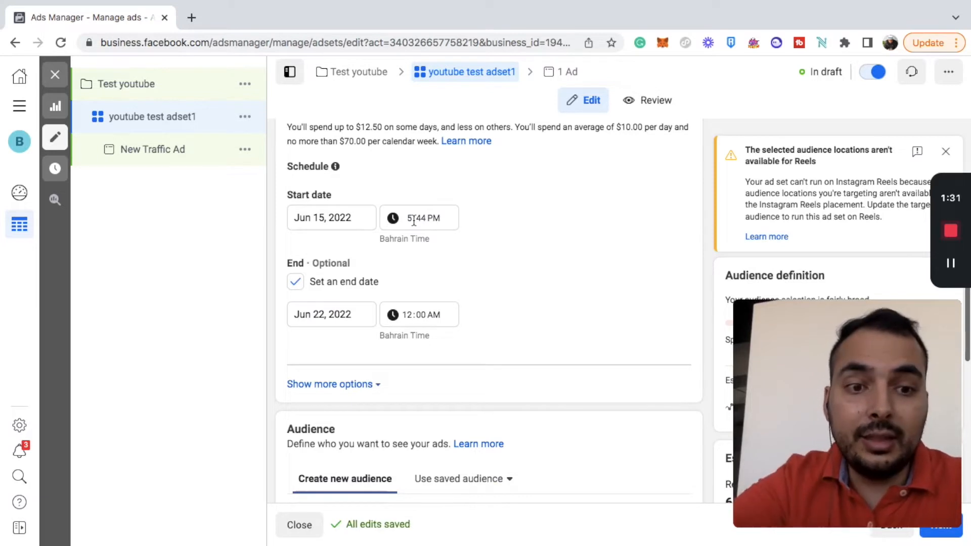
- Examine the ad set's custom audience and location settings and its audience definition, and dismiss the Reels location notice
scroll(489, 287, down, 2)
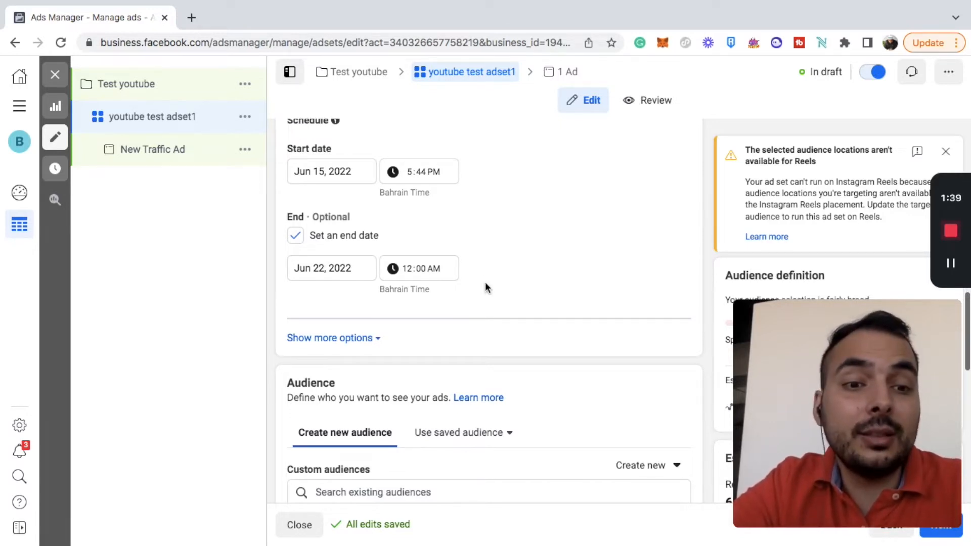
scroll(485, 287, down, 3)
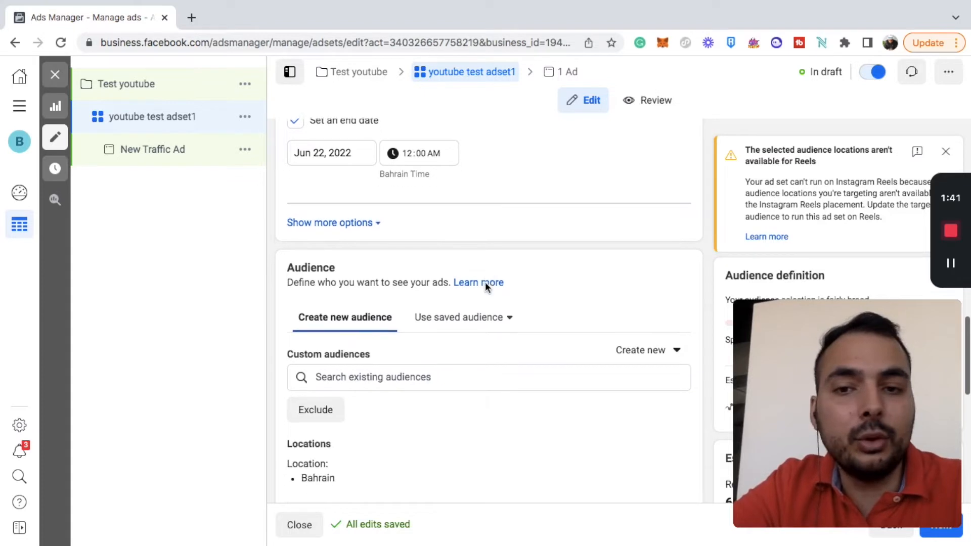
scroll(485, 281, down, 3)
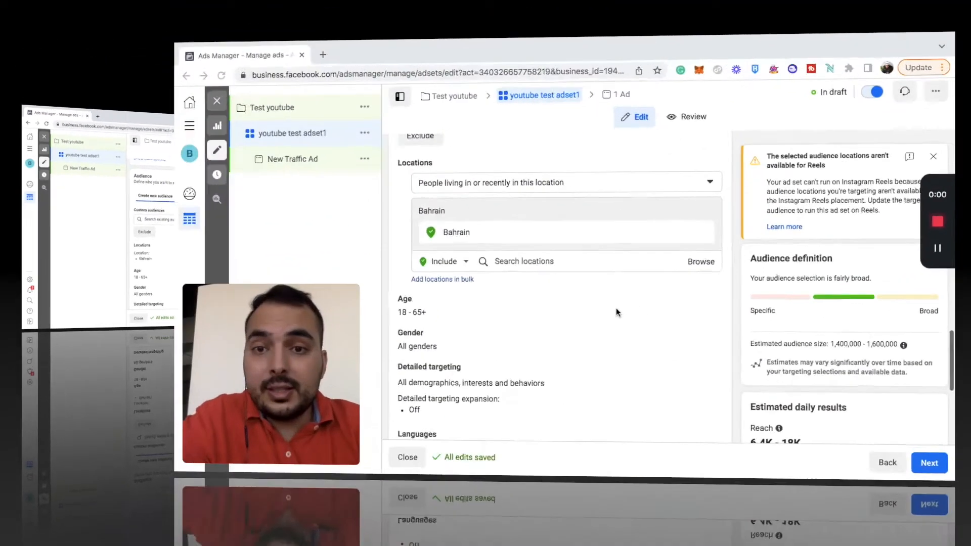
scroll(560, 341, up, 2)
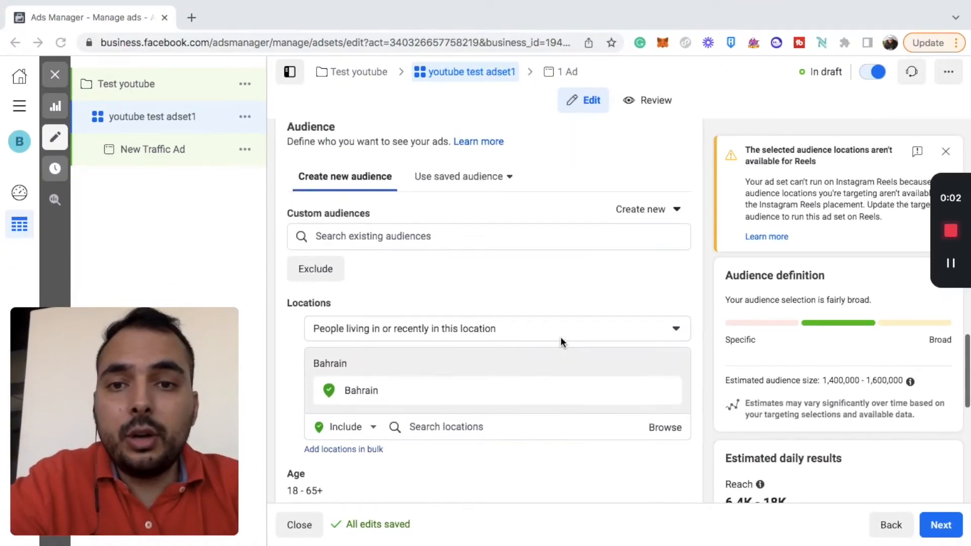
scroll(560, 341, down, 1)
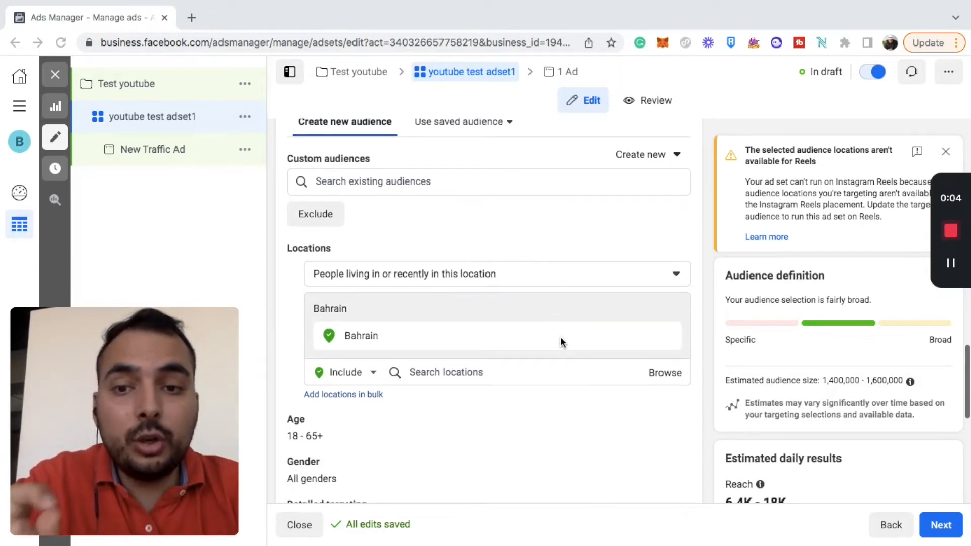
scroll(560, 338, down, 1)
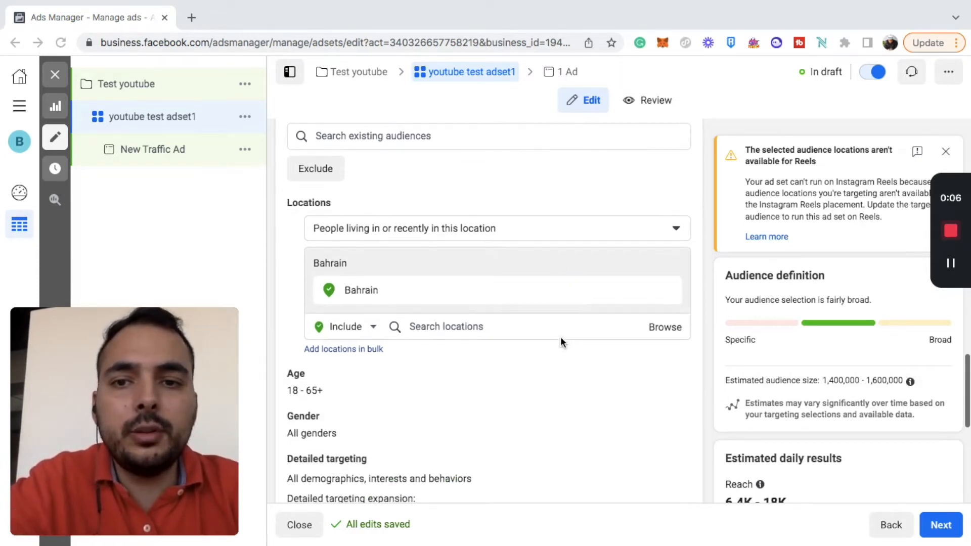
scroll(561, 338, up, 1)
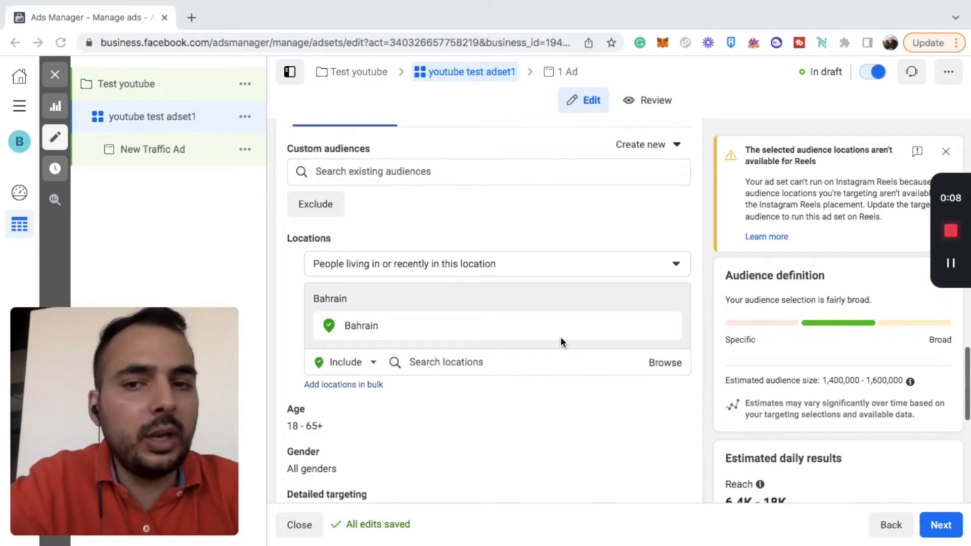
scroll(561, 339, down, 1)
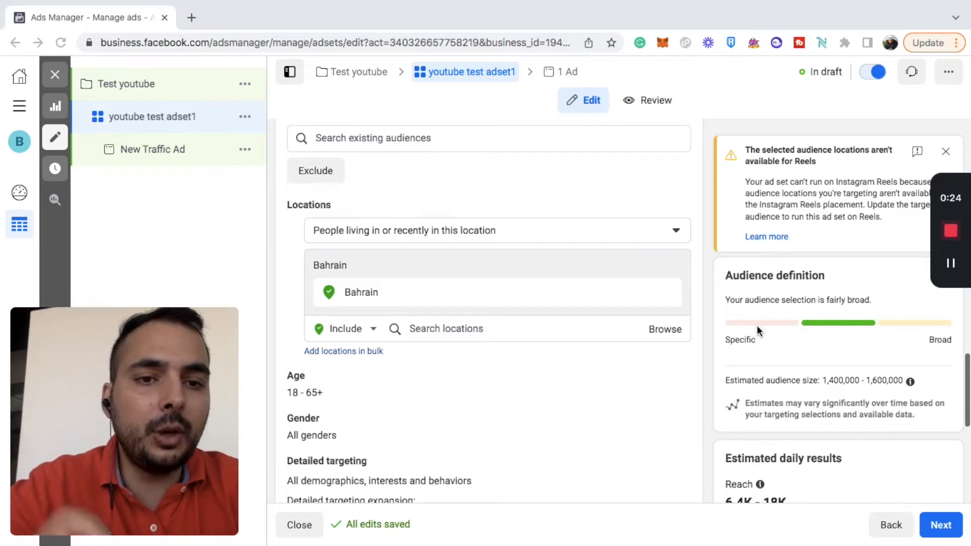
click(945, 151)
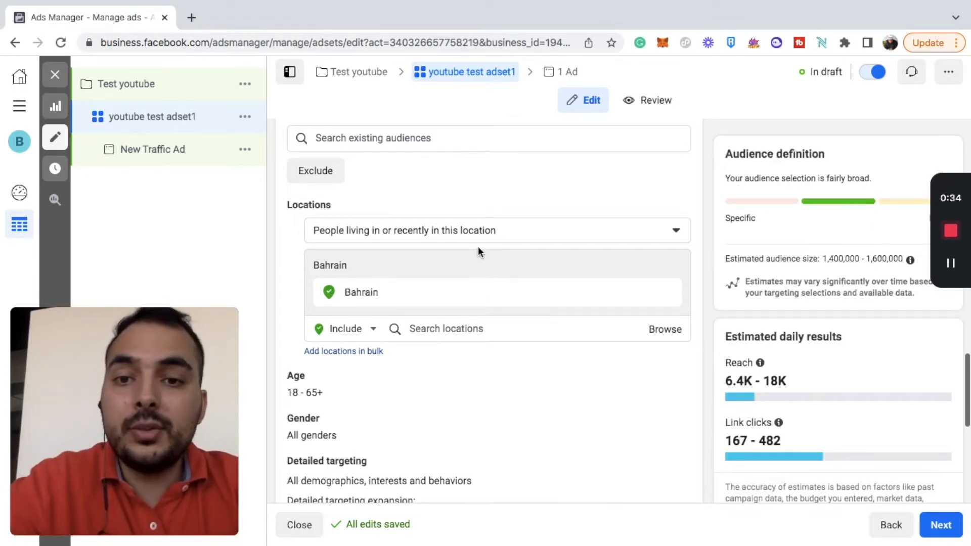
- Set the audience's age range to 24–50
scroll(391, 304, down, 1)
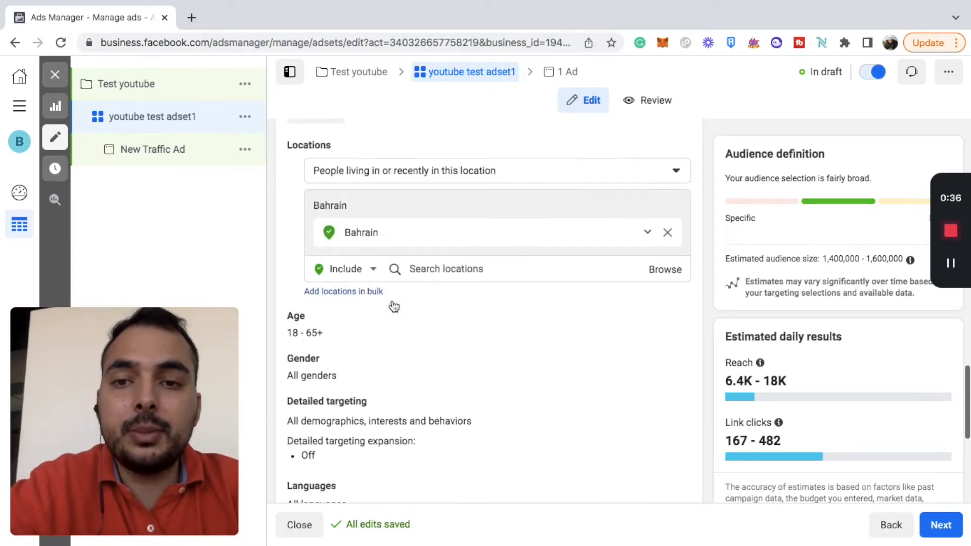
click(673, 317)
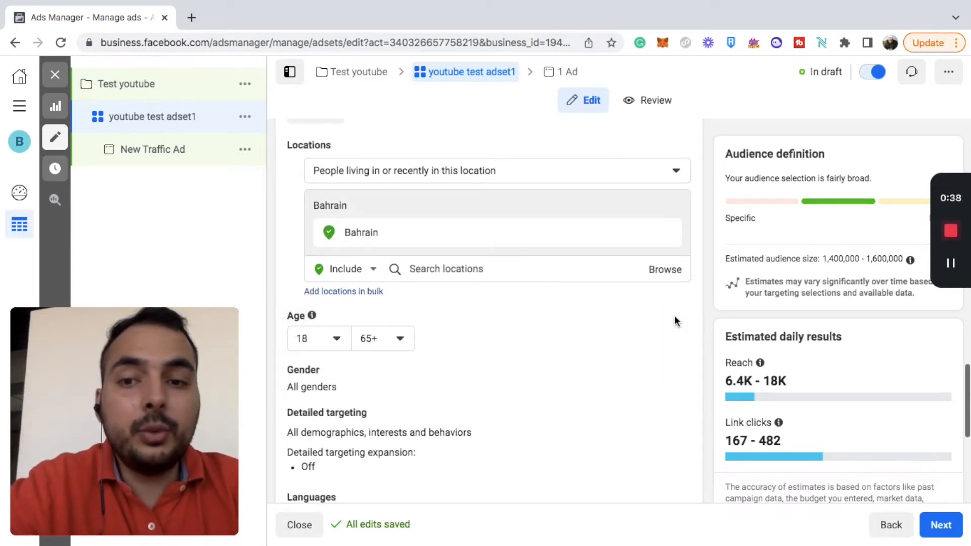
click(314, 339)
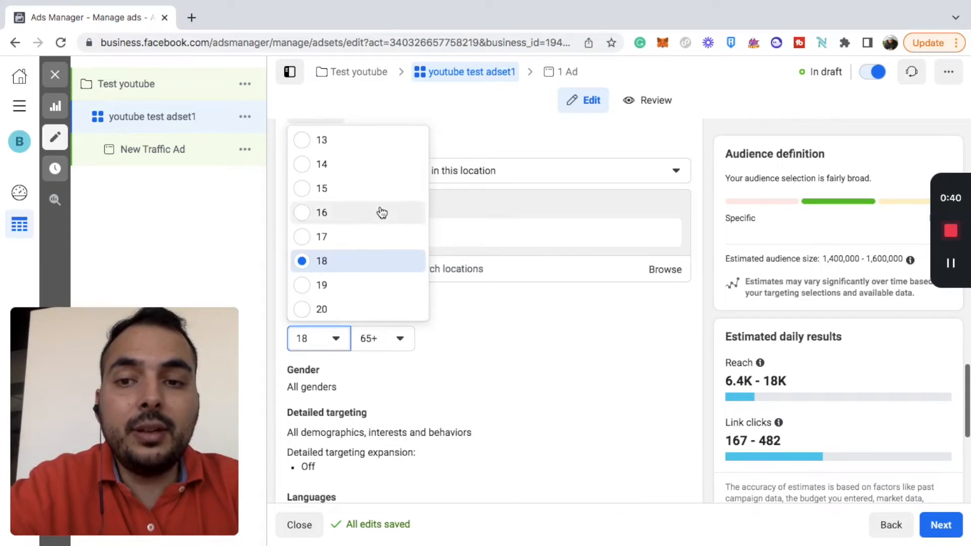
scroll(320, 257, down, 2)
scroll(334, 278, down, 2)
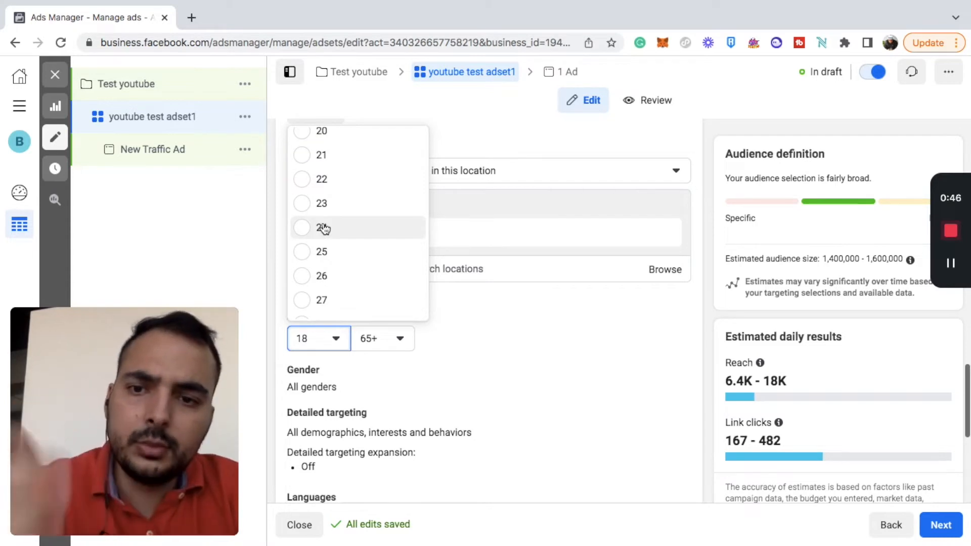
click(323, 228)
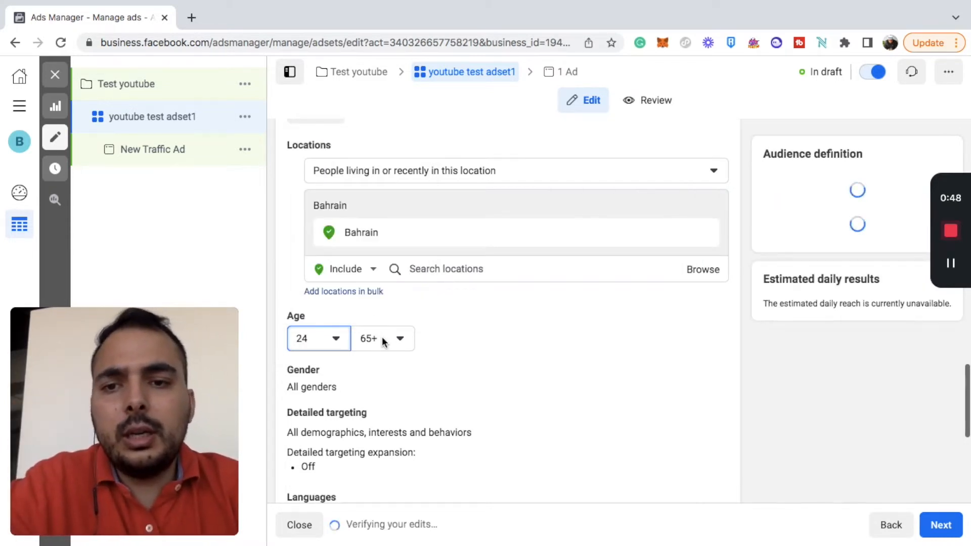
click(383, 338)
scroll(429, 209, up, 2)
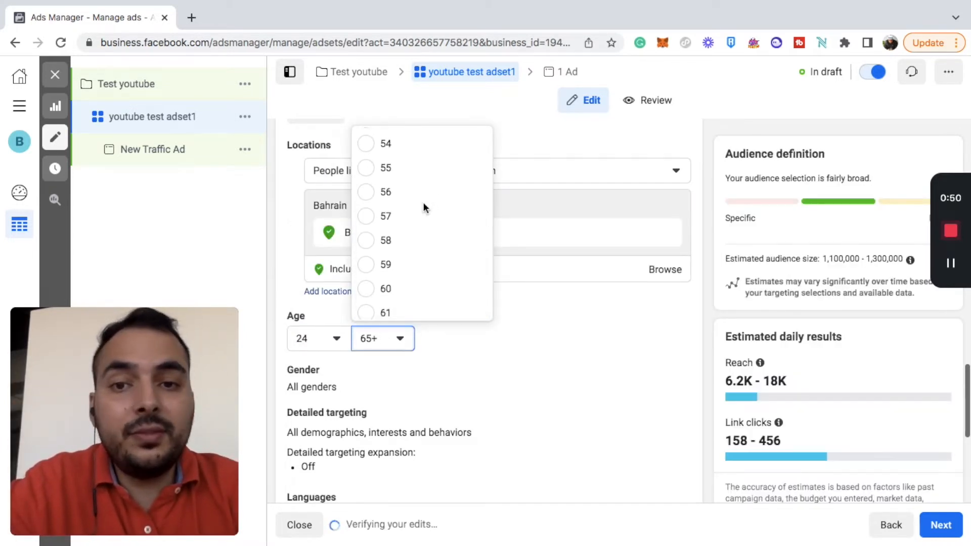
scroll(414, 159, up, 2)
scroll(416, 159, up, 1)
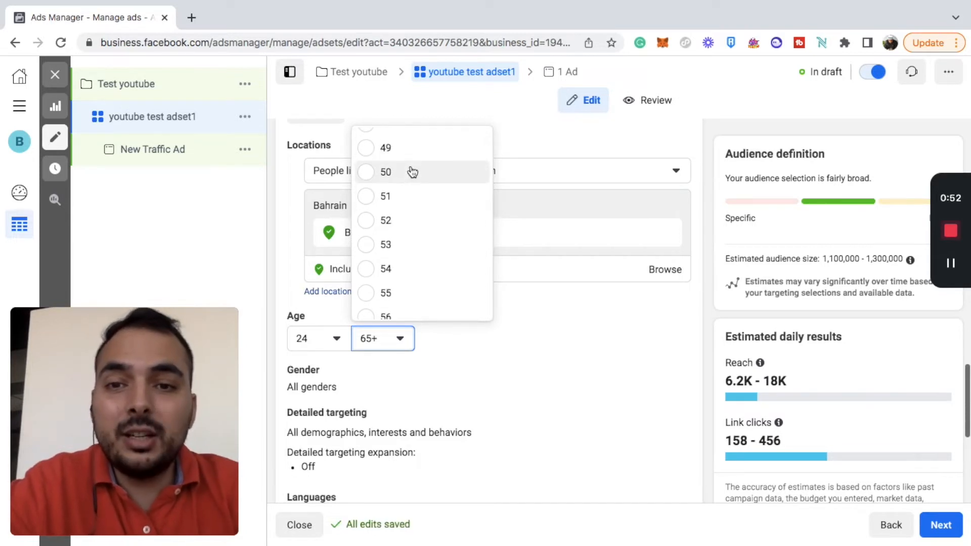
click(409, 171)
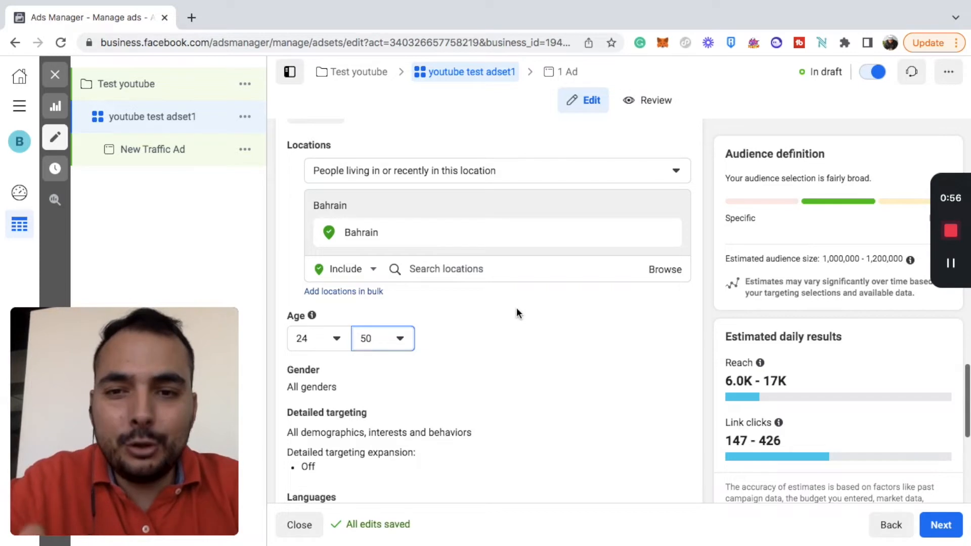
- Open the audience's detailed targeting for editing and browse the Demographics and Interests categories
scroll(535, 348, down, 2)
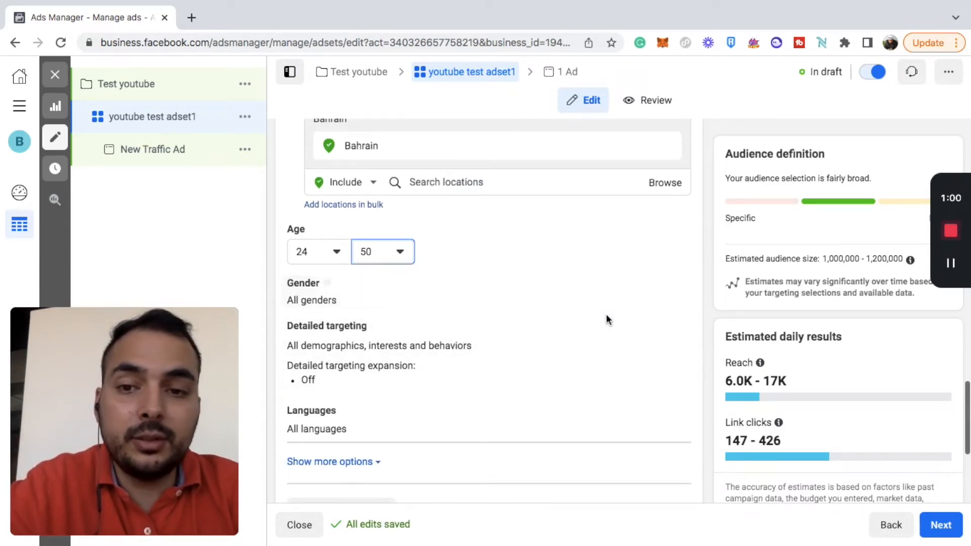
scroll(587, 350, down, 1)
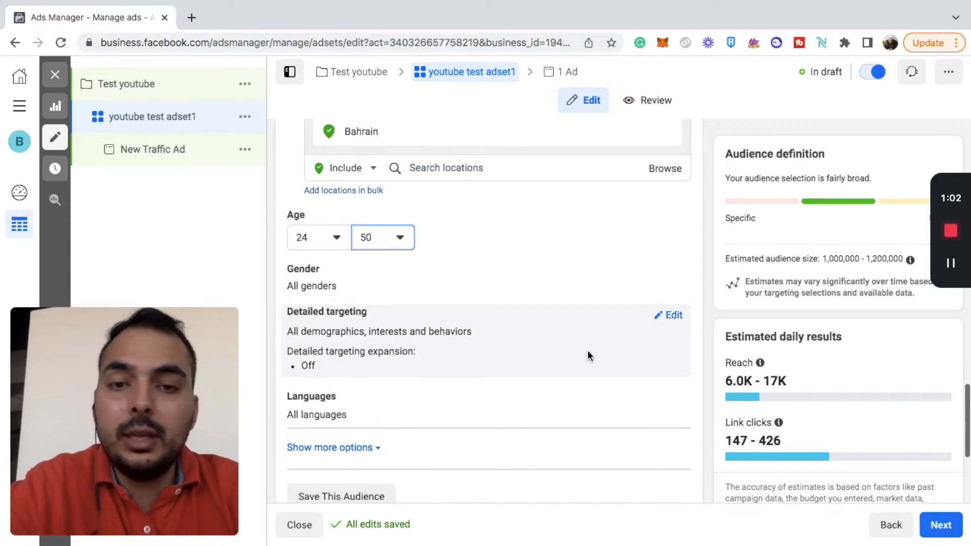
click(671, 316)
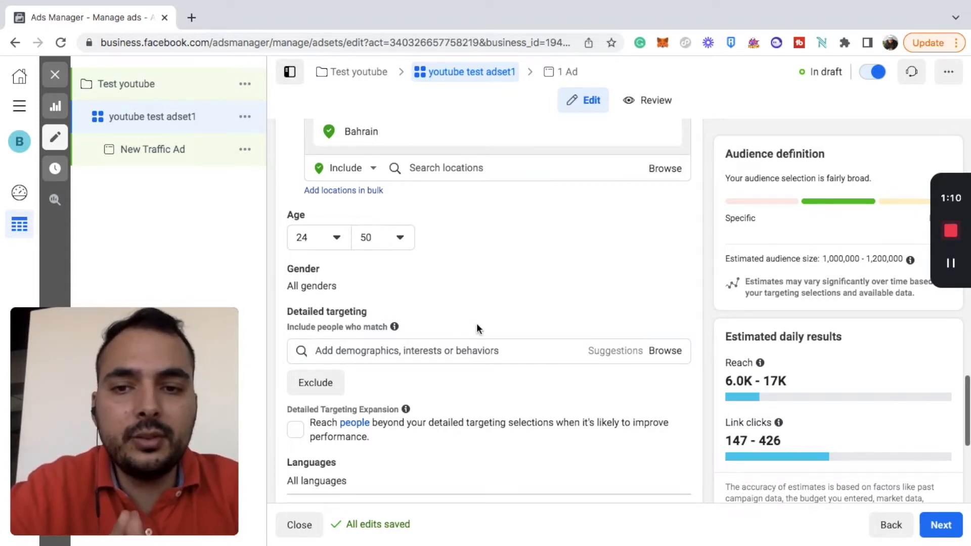
click(665, 355)
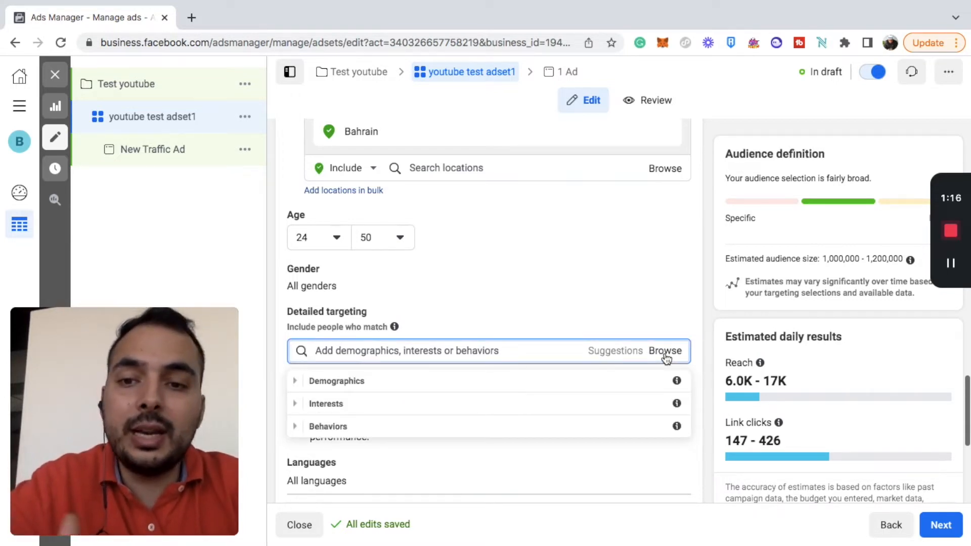
click(459, 381)
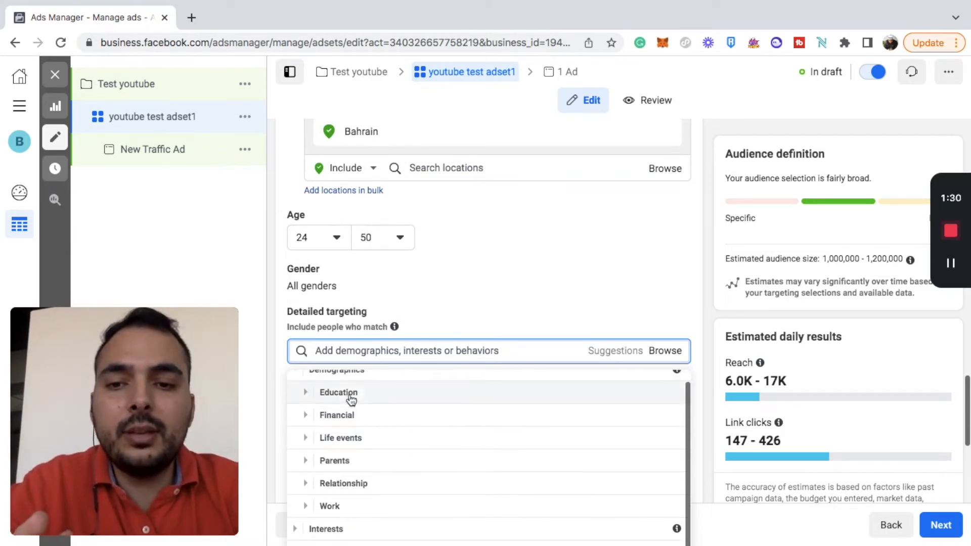
click(347, 384)
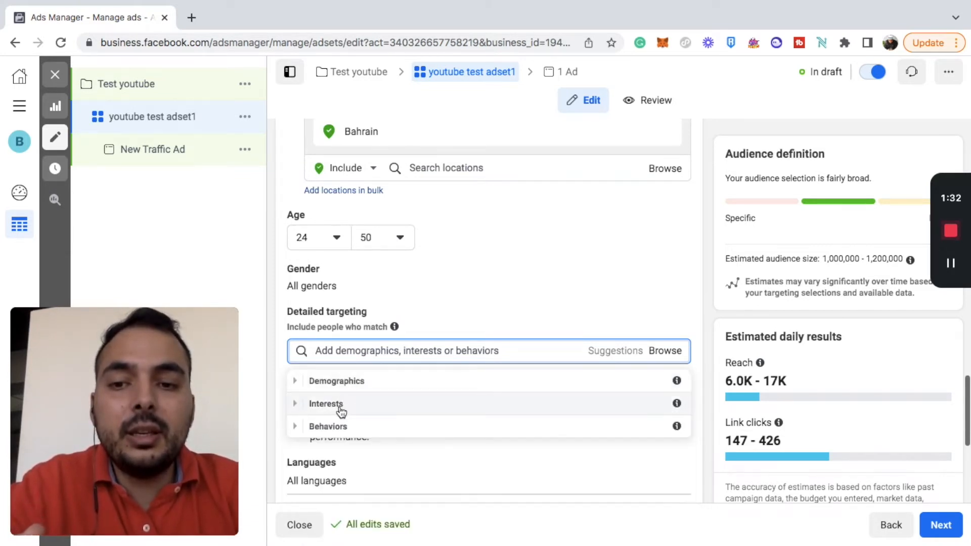
click(340, 405)
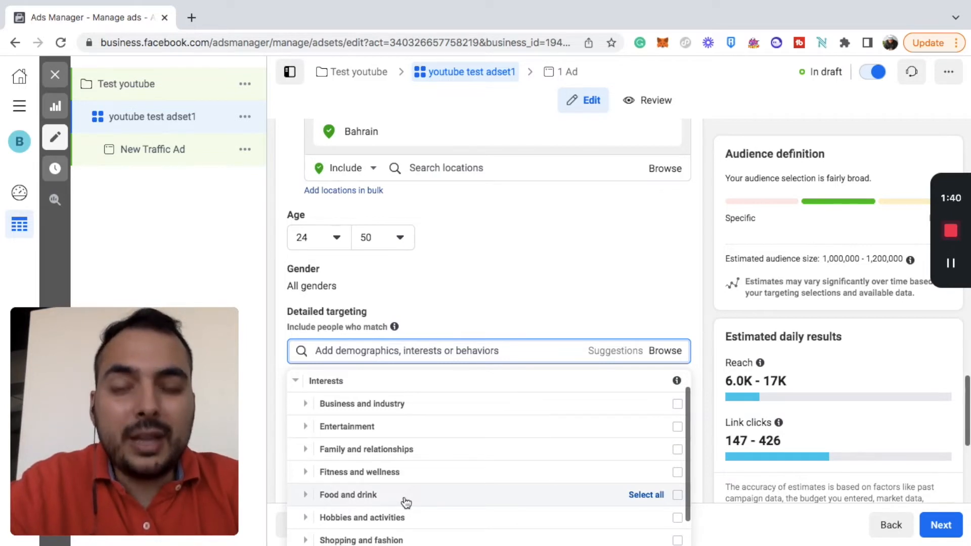
scroll(406, 502, down, 5)
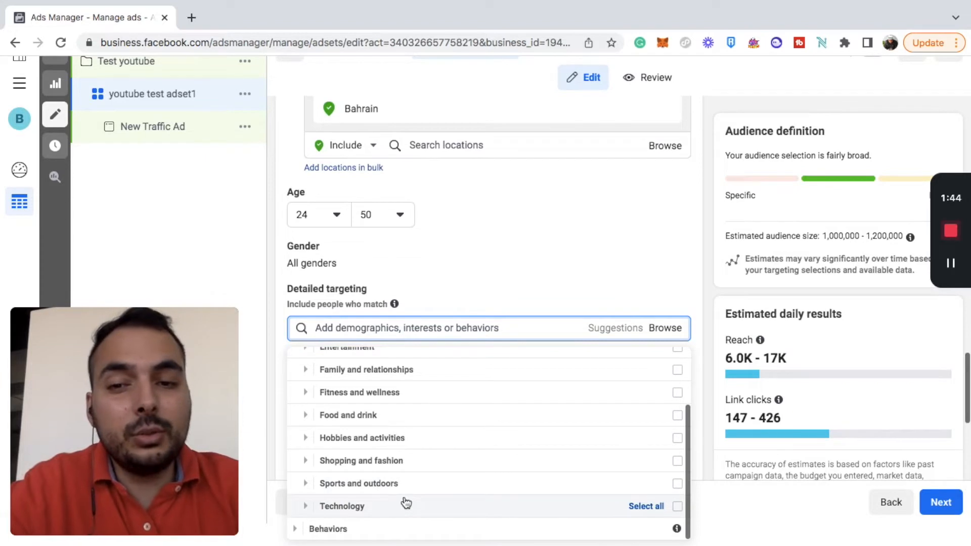
scroll(448, 432, up, 3)
scroll(448, 432, down, 3)
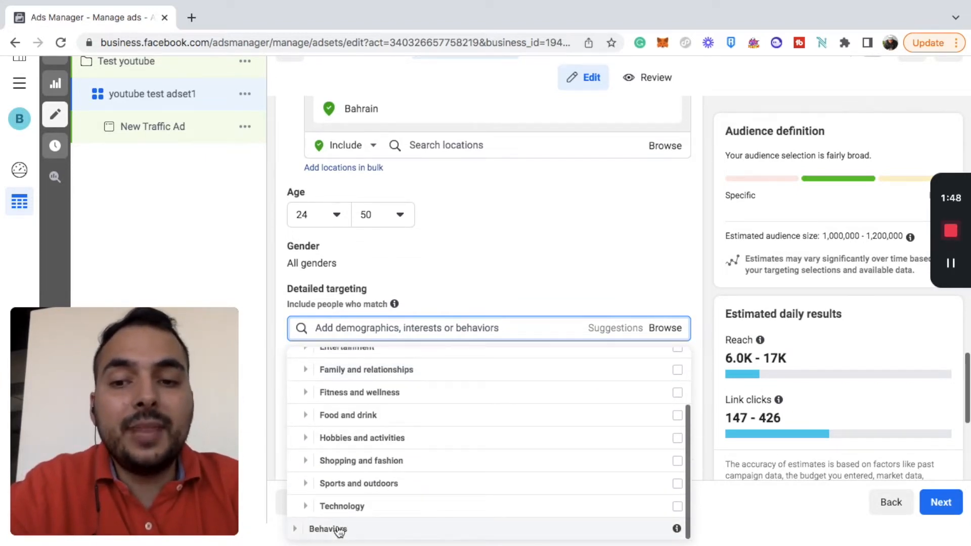
- Browse the Behaviors targeting categories, examining the options under Digital Activities and Expats
click(328, 528)
scroll(464, 472, down, 1)
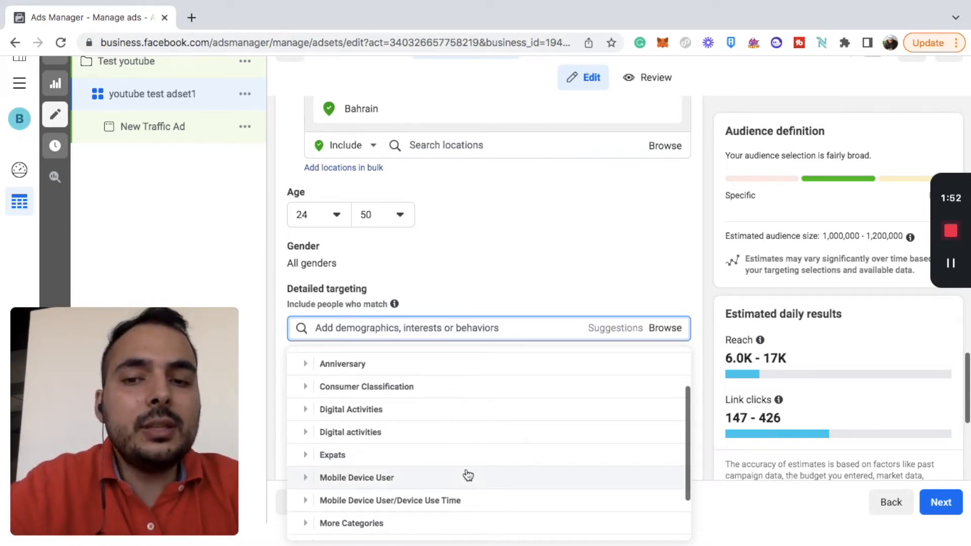
scroll(468, 475, down, 1)
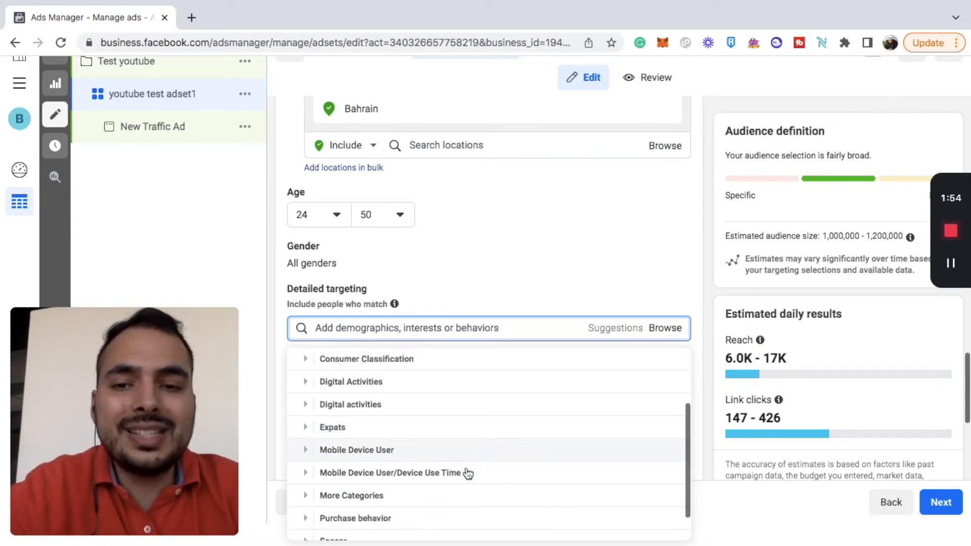
click(368, 382)
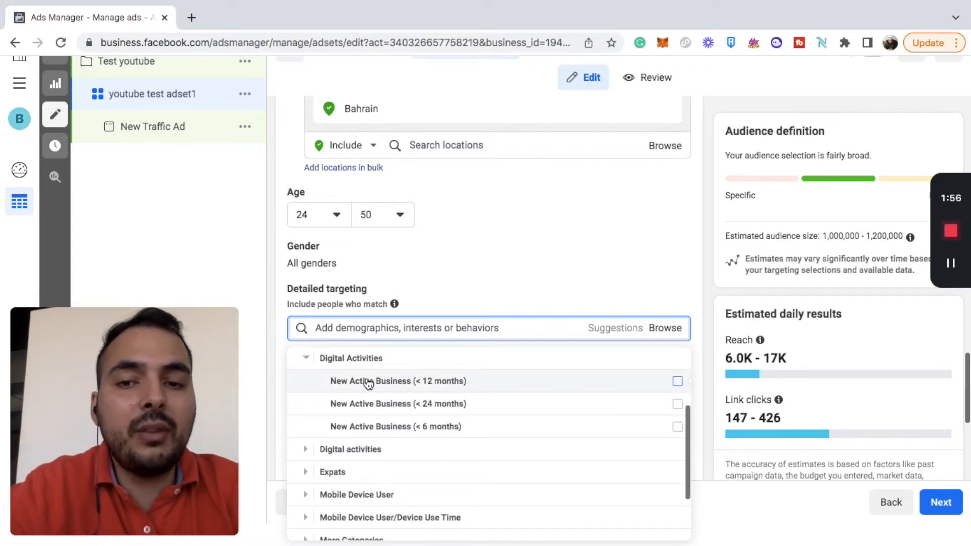
mouse_move(405, 389)
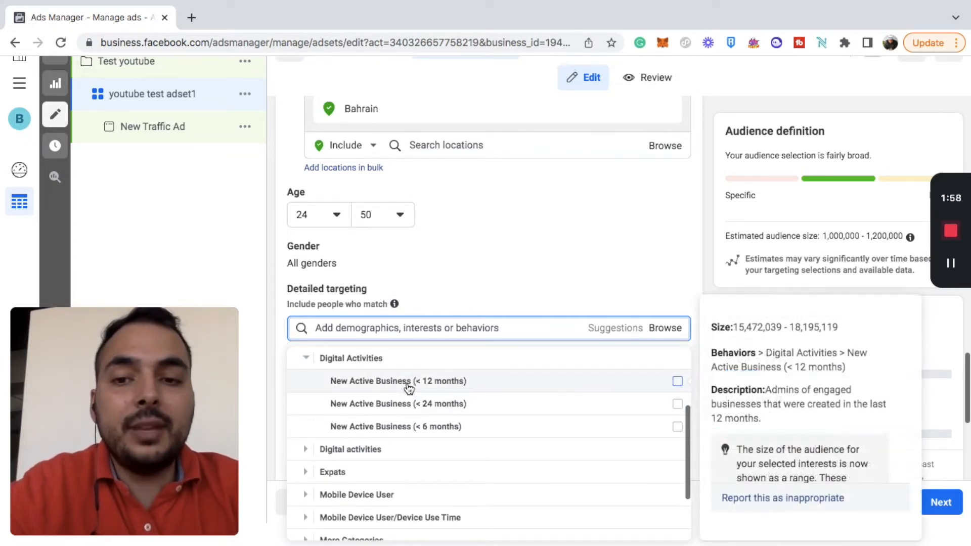
click(382, 471)
scroll(434, 450, down, 8)
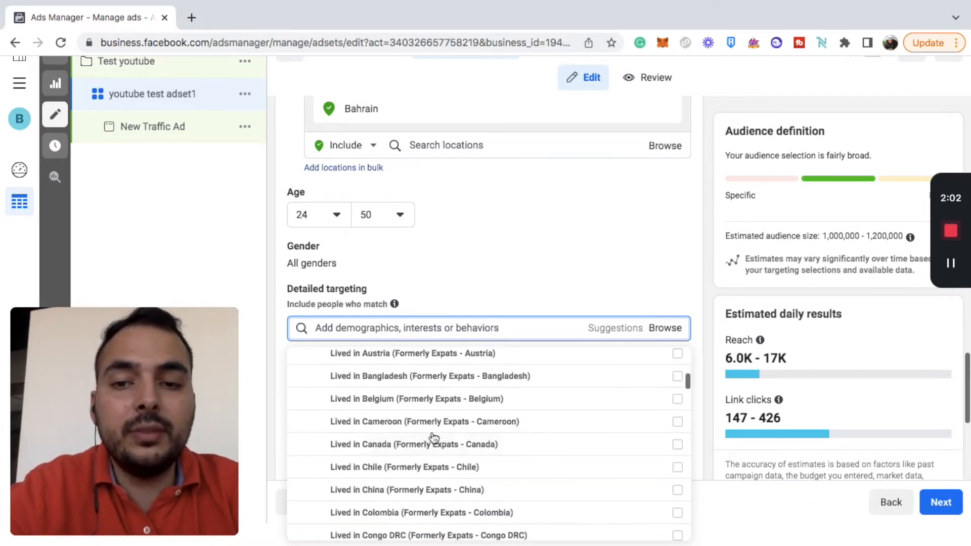
scroll(433, 438, up, 10)
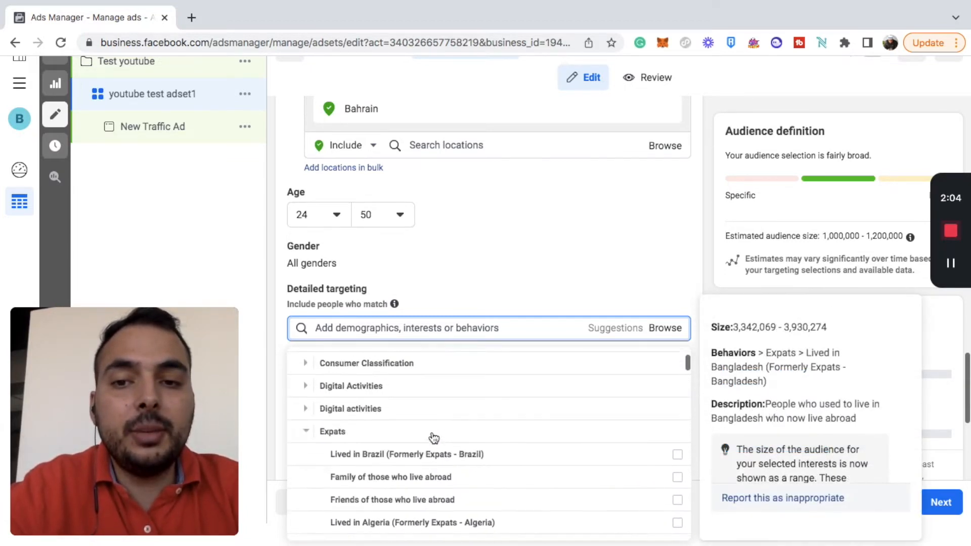
click(353, 430)
- Examine the Purchase behavior and Travel options within the Behaviors targeting categories
scroll(412, 447, up, 1)
scroll(413, 447, down, 3)
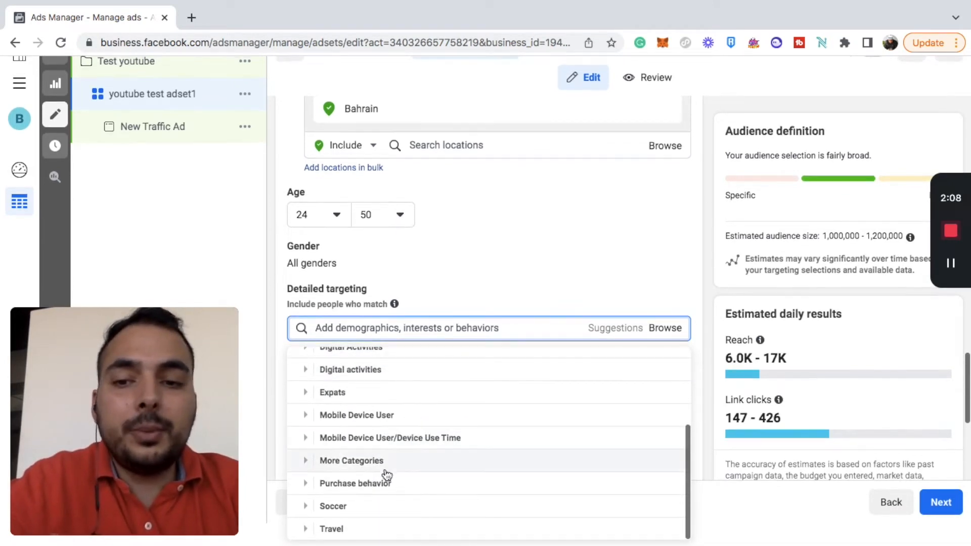
click(386, 484)
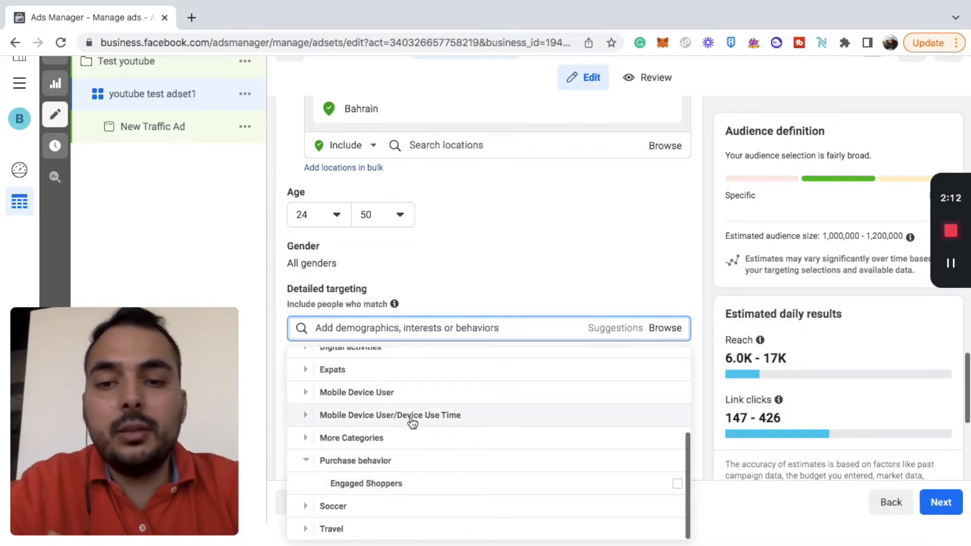
click(379, 529)
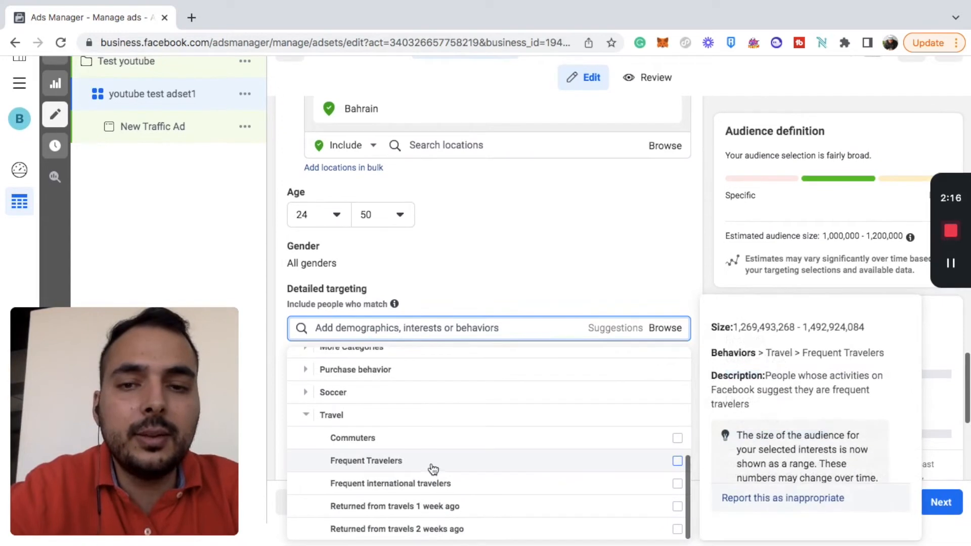
- Collapse the Behaviors categories and close the detailed targeting list
scroll(411, 427, up, 5)
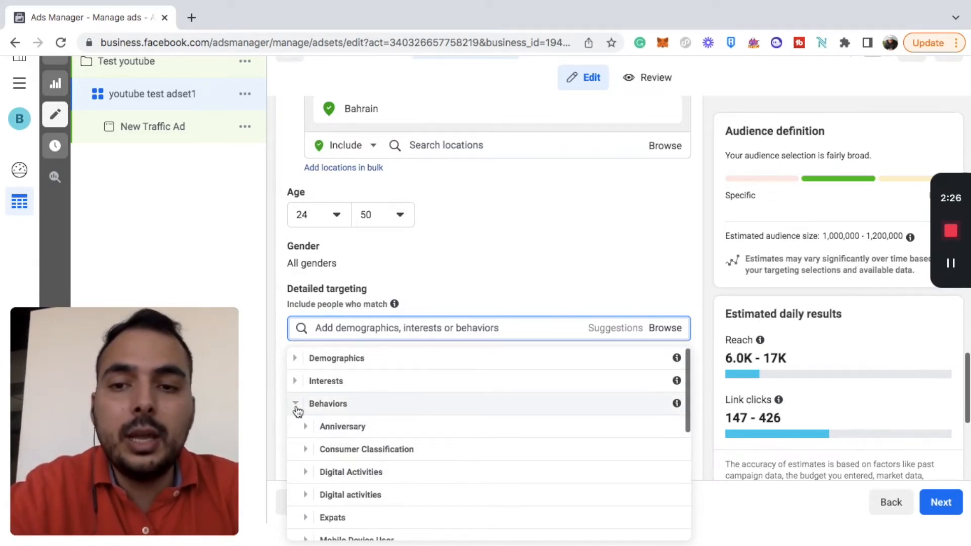
click(297, 411)
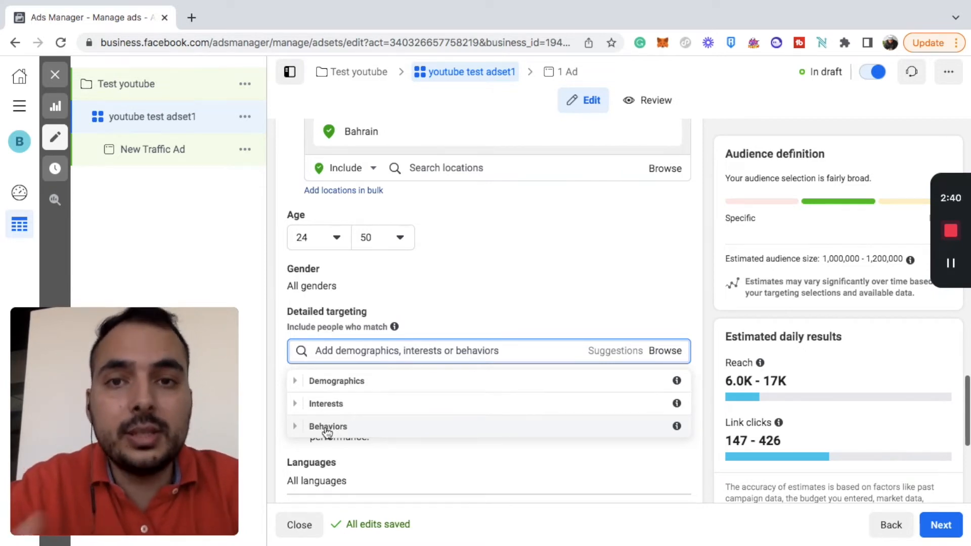
click(556, 302)
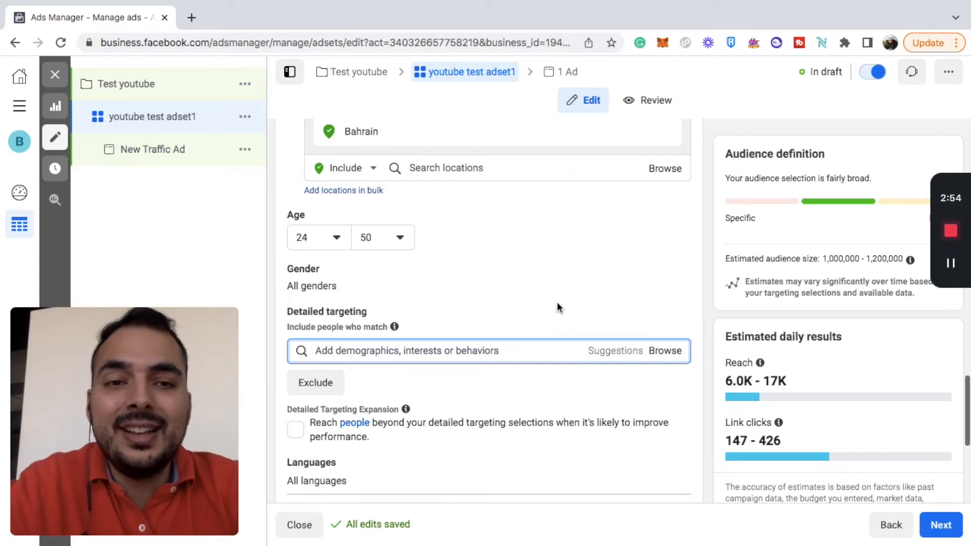
- Add Frequent Travelers from the Travel group under Behaviors to the detailed targeting and check the estimated audience size
scroll(557, 306, down, 1)
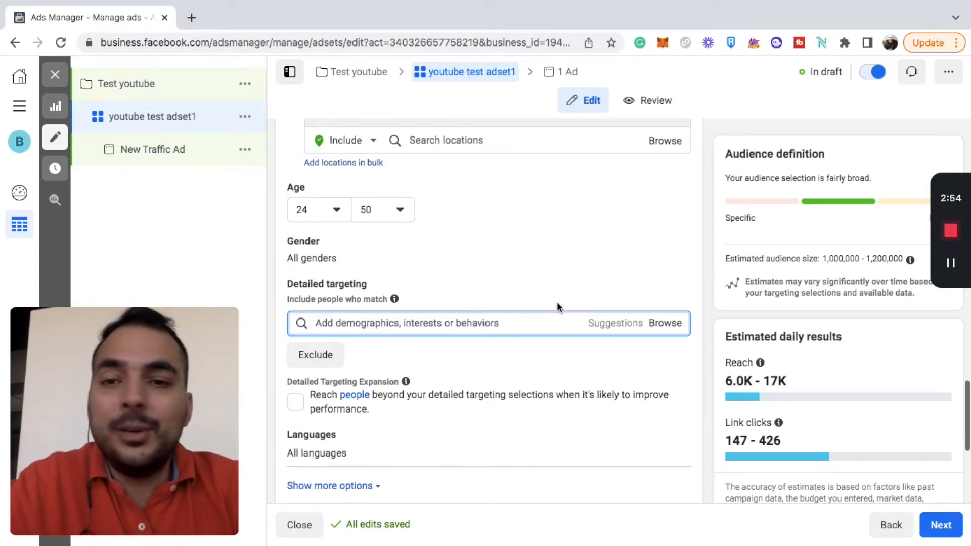
click(662, 324)
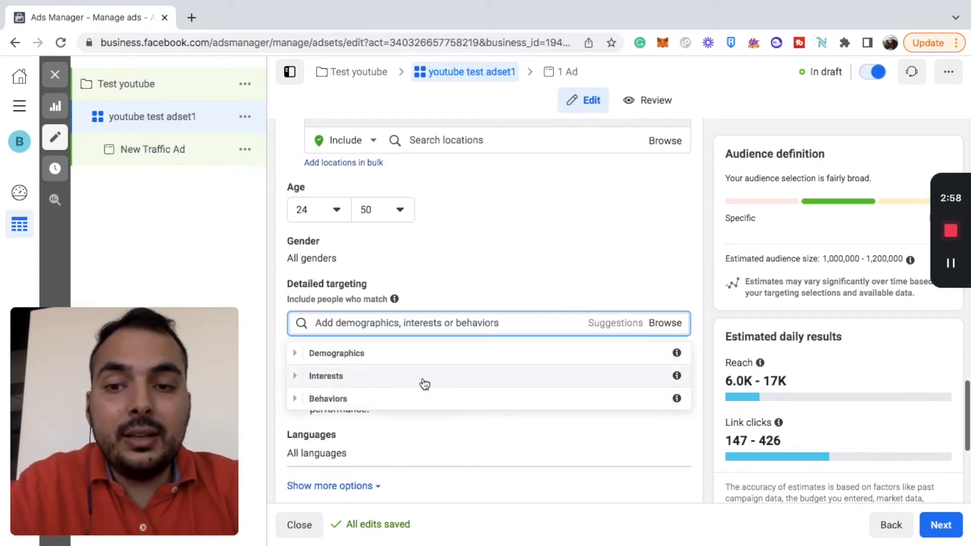
click(407, 399)
scroll(455, 500, down, 2)
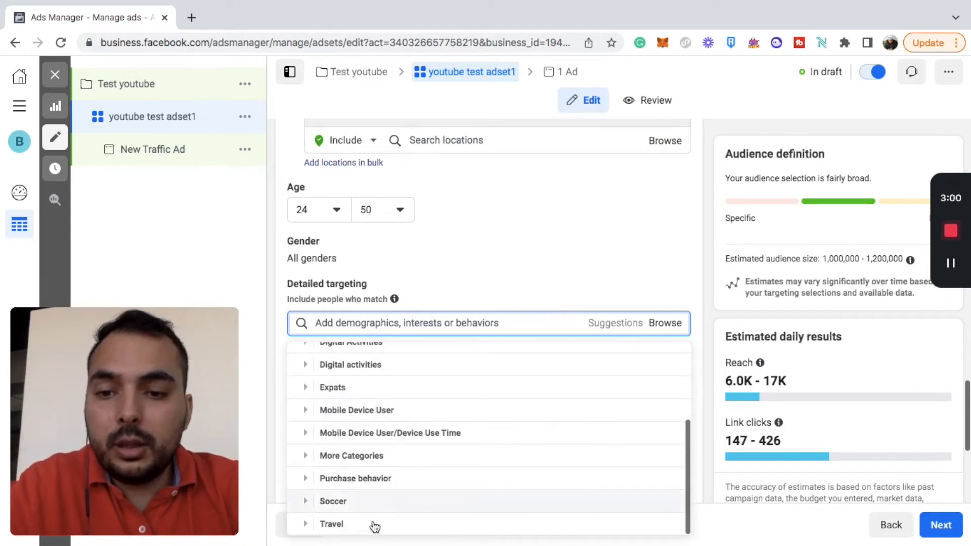
click(323, 526)
scroll(360, 513, down, 2)
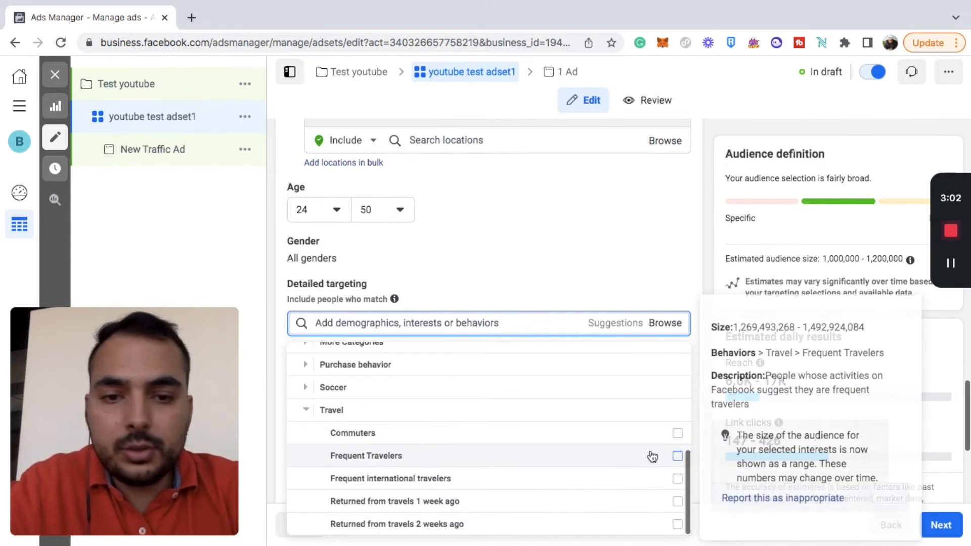
click(676, 456)
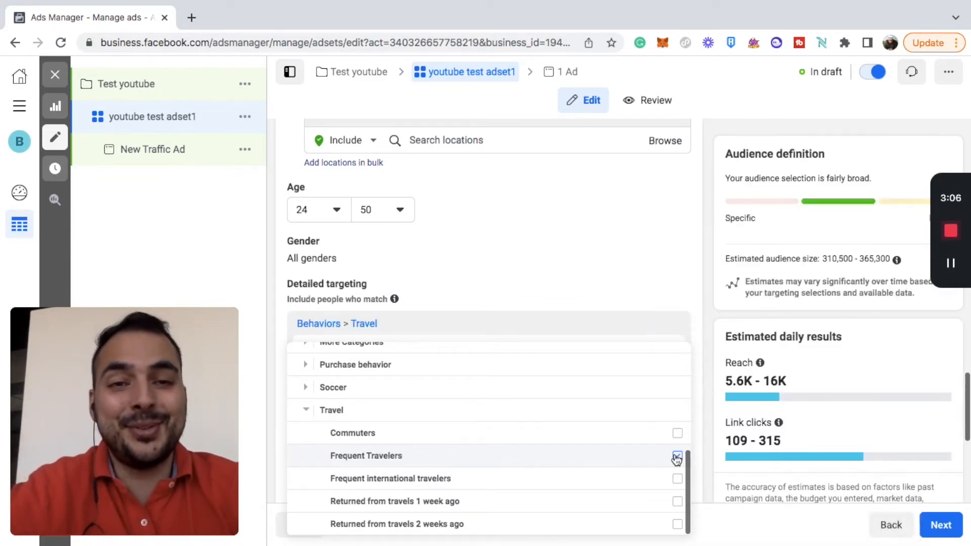
click(576, 262)
drag(822, 258, 887, 258)
- Open the audience's Languages setting for editing and add Arabic
scroll(557, 307, down, 2)
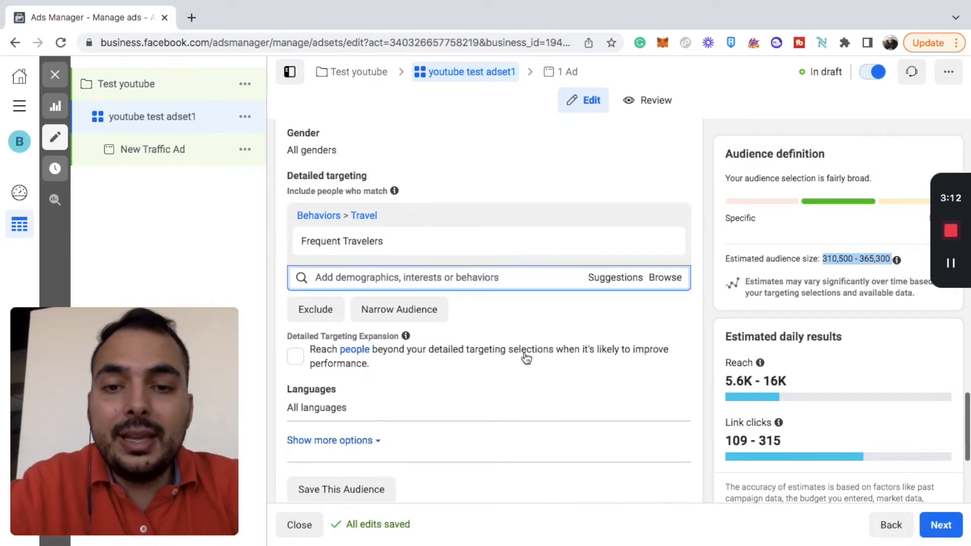
click(678, 395)
click(673, 392)
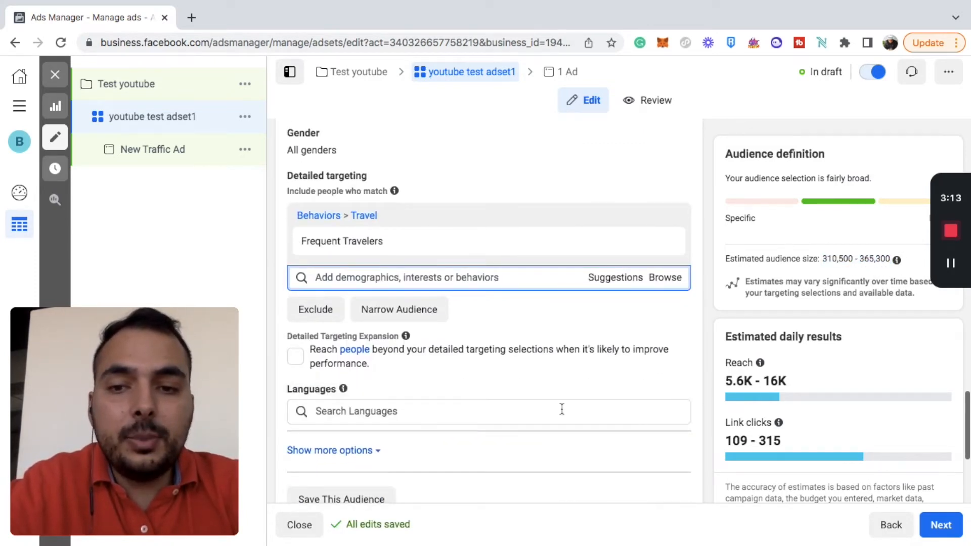
click(432, 417)
text(arabi)
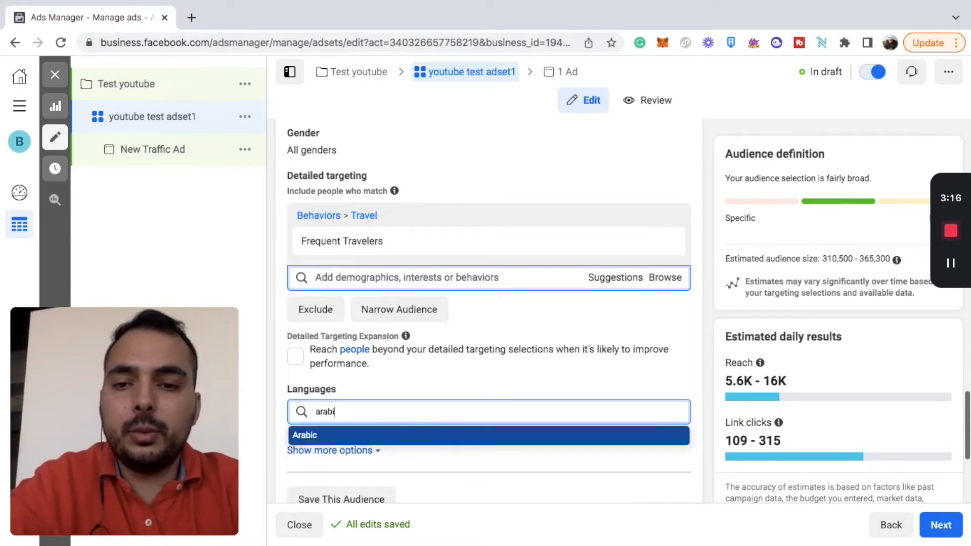
click(418, 434)
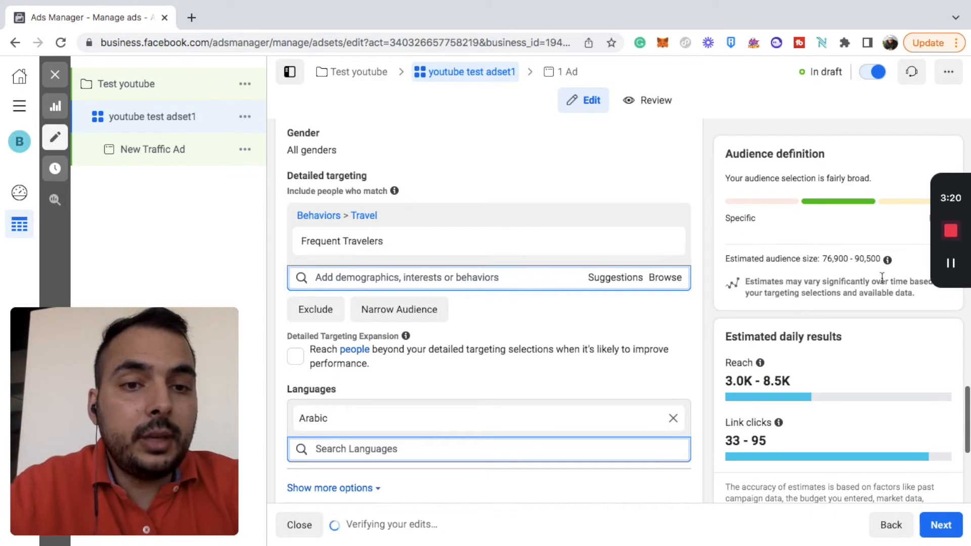
- Examine the estimated audience size, daily reach and link clicks for the current audience
drag(818, 253, 870, 258)
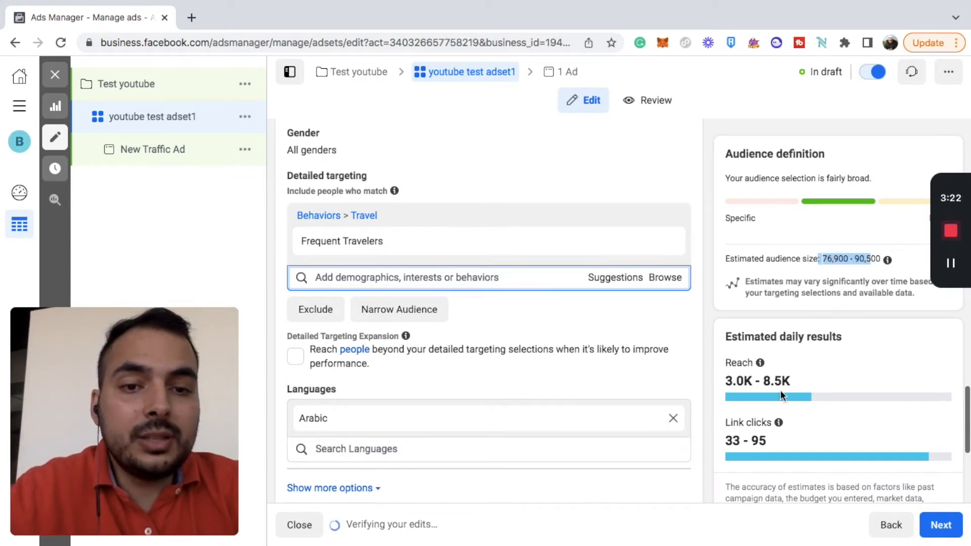
drag(795, 380, 722, 386)
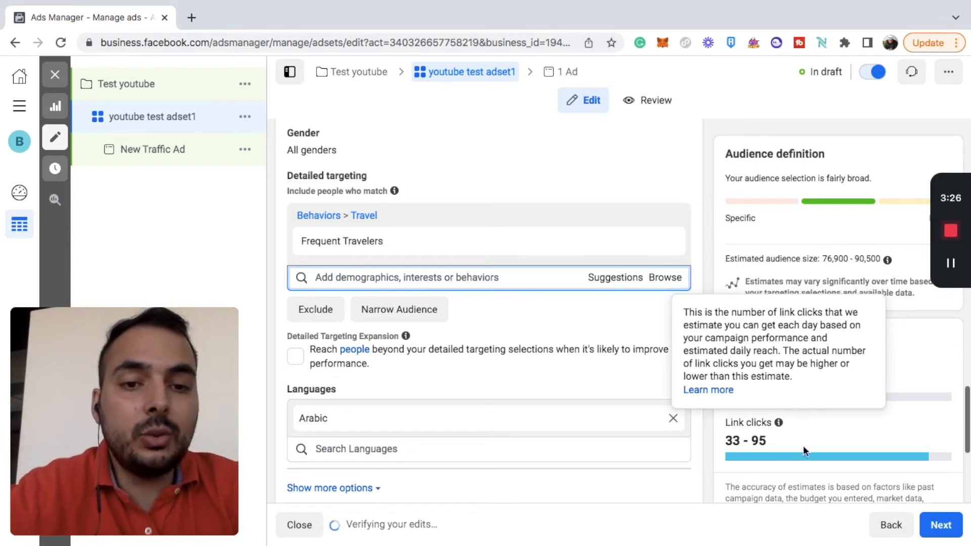
drag(770, 441, 727, 437)
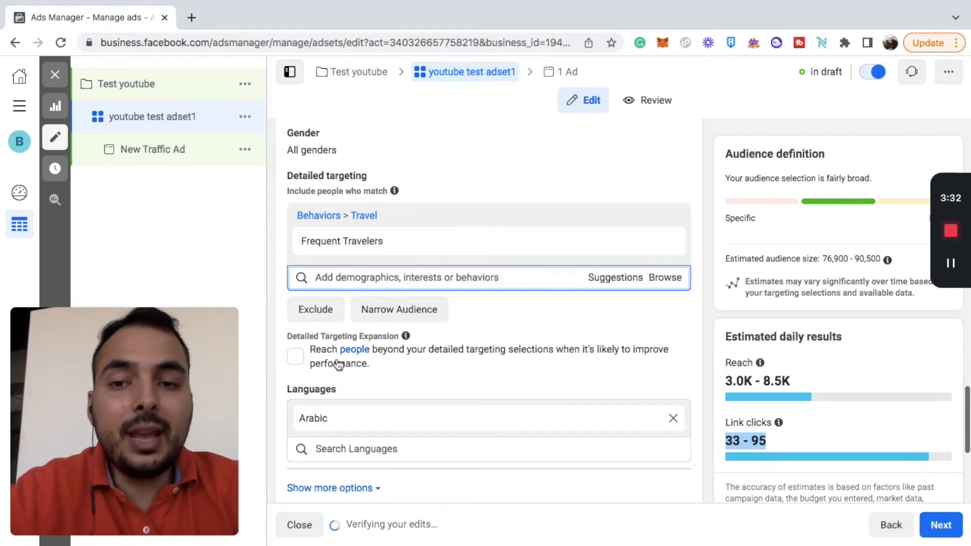
- Enable Detailed Targeting Expansion to check its effect on the estimates and disable it again
click(296, 356)
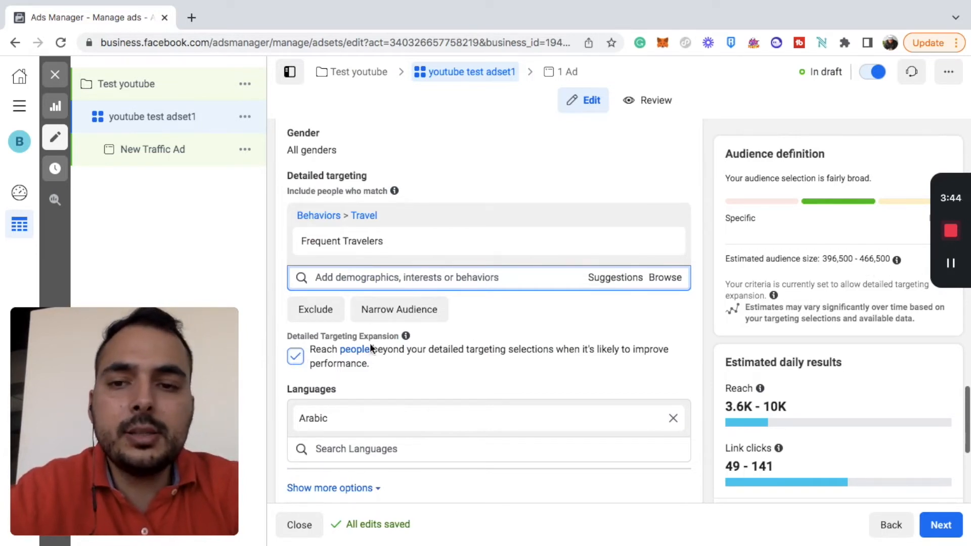
click(296, 357)
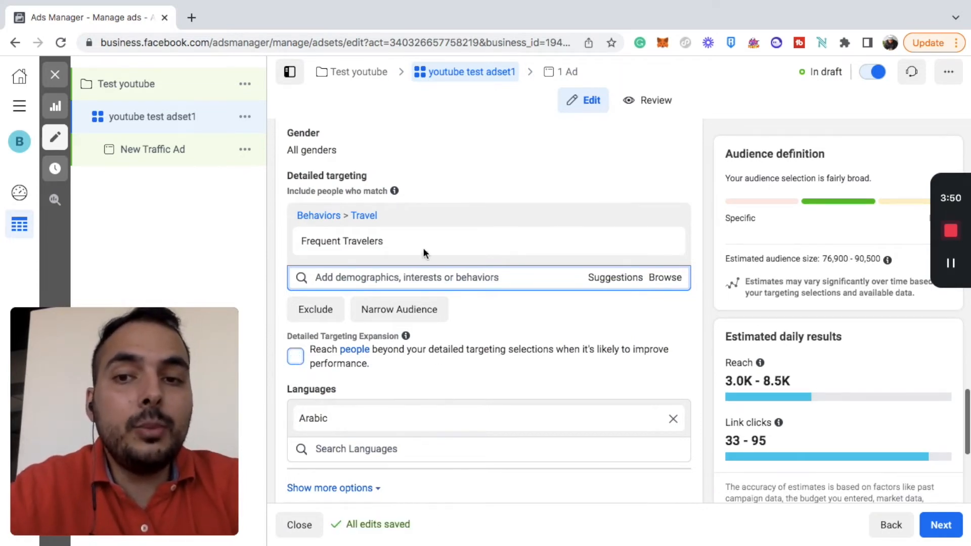
- Start creating a new custom audience with Instagram account as its source
scroll(441, 259, down, 5)
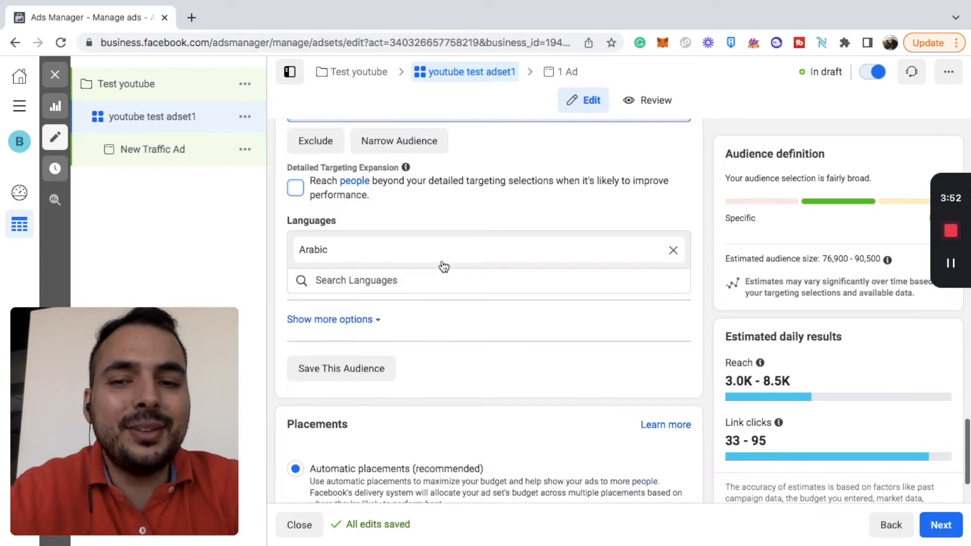
scroll(441, 259, up, 4)
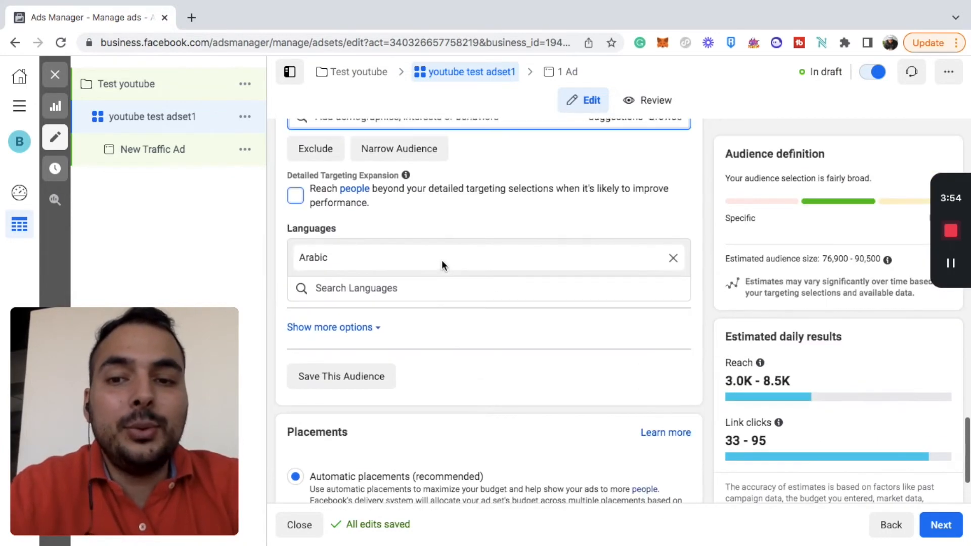
scroll(441, 260, up, 4)
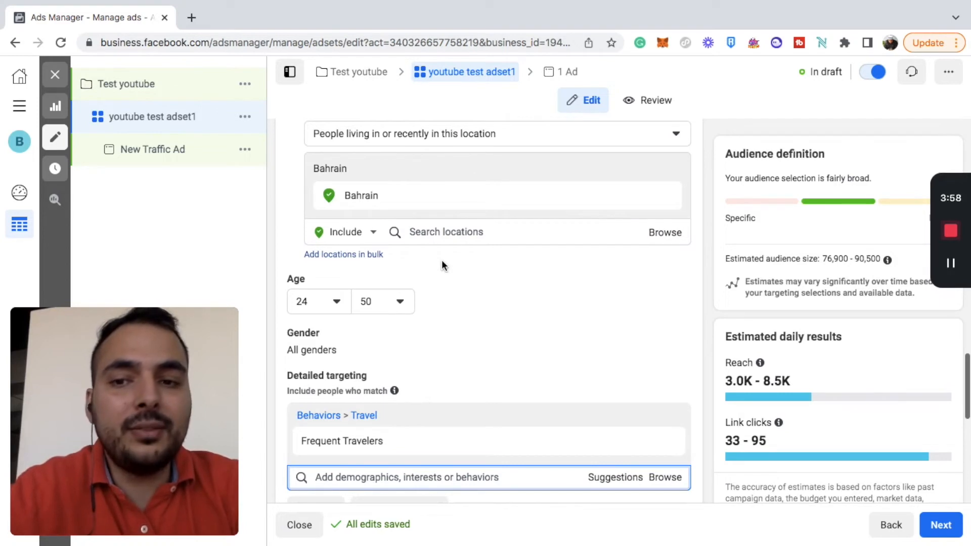
scroll(441, 259, up, 3)
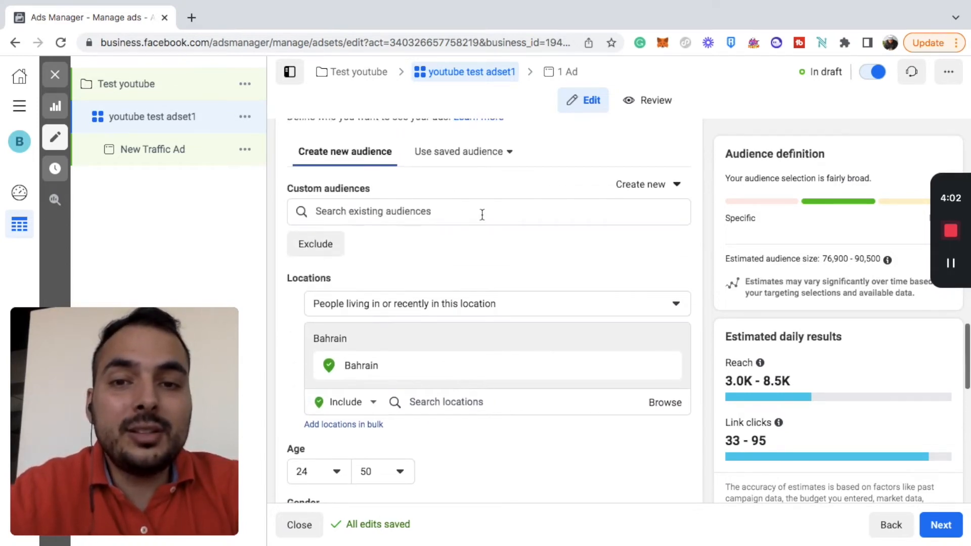
click(481, 215)
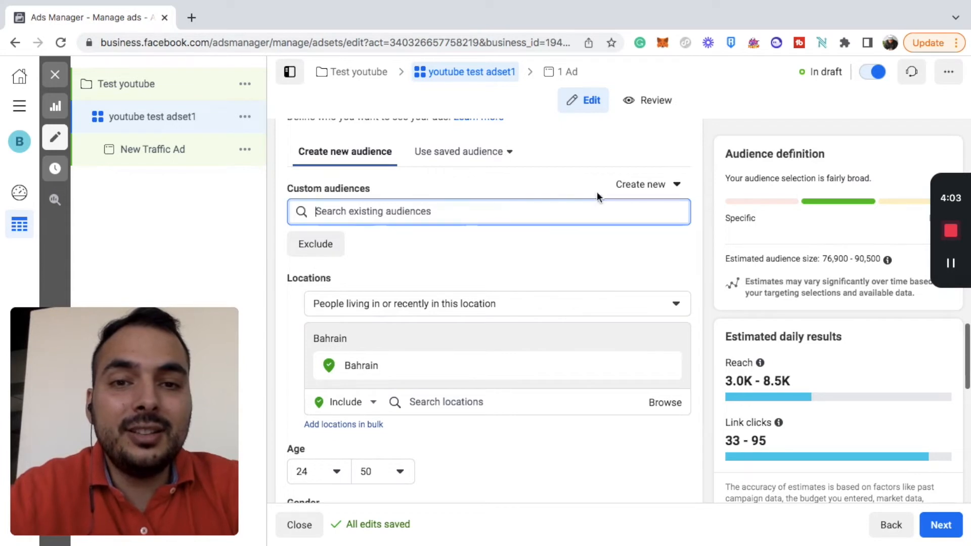
click(651, 187)
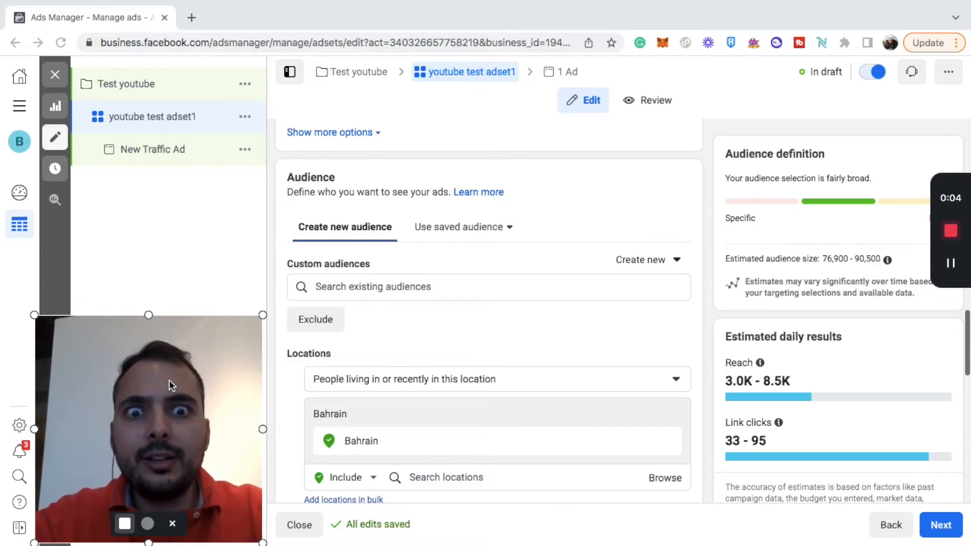
click(635, 259)
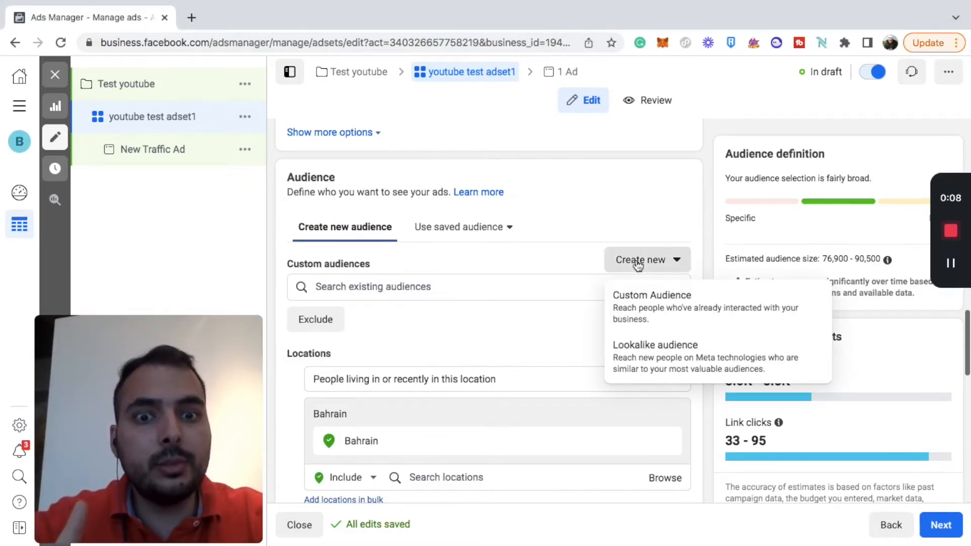
click(632, 306)
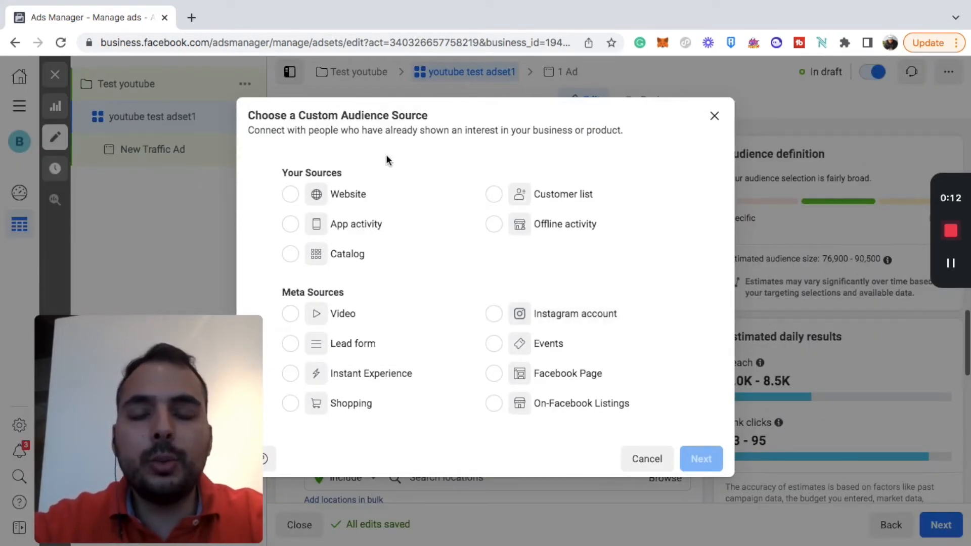
mouse_move(152, 387)
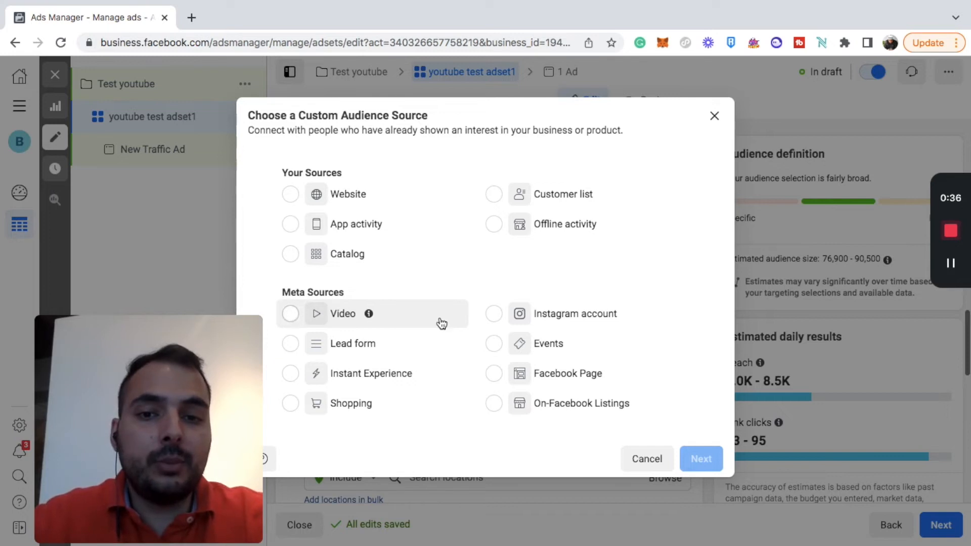
click(494, 314)
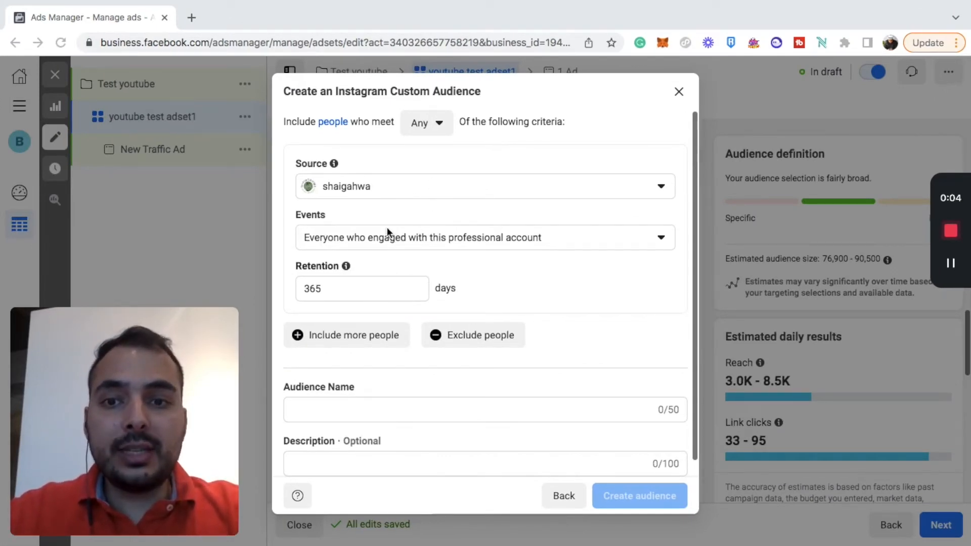
- Set the Instagram custom audience's event to People who saved any post or ad, keeping the 365-day retention
click(450, 246)
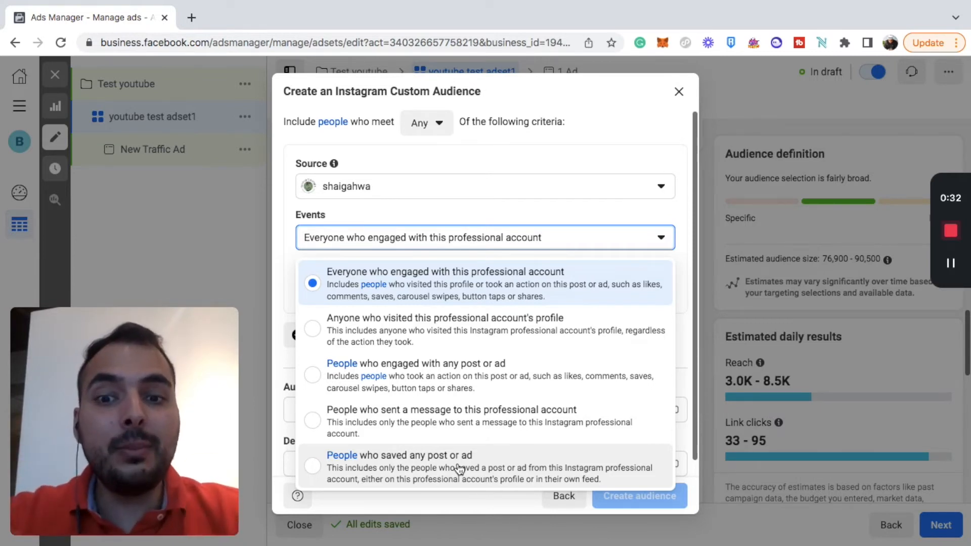
click(392, 465)
click(324, 286)
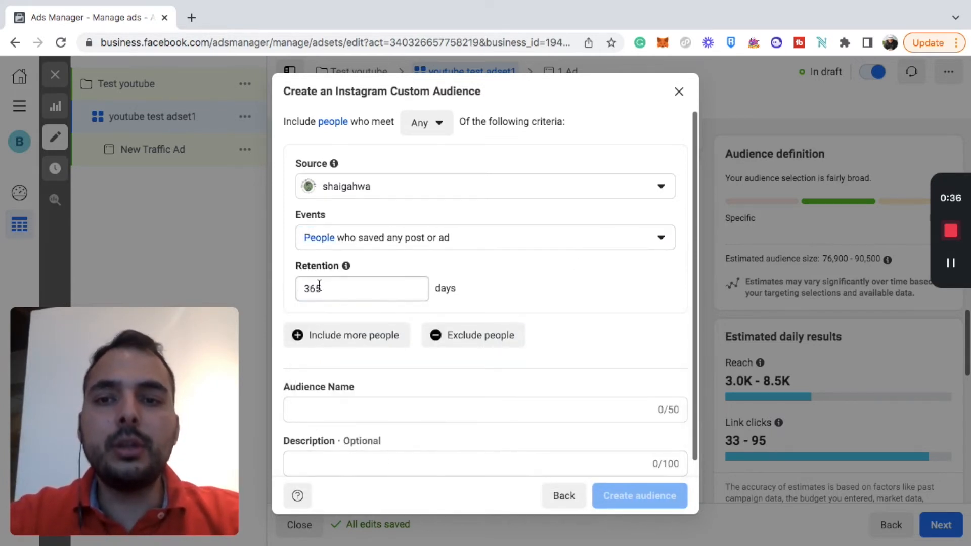
drag(342, 283, 263, 292)
click(617, 285)
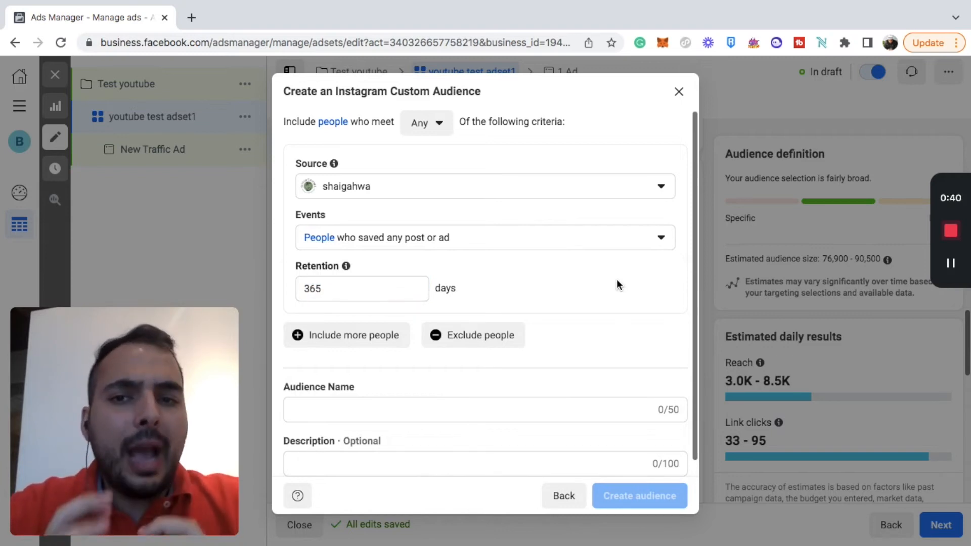
- Name the custom audience test, enter a description starting with 2022-, and create it
click(455, 411)
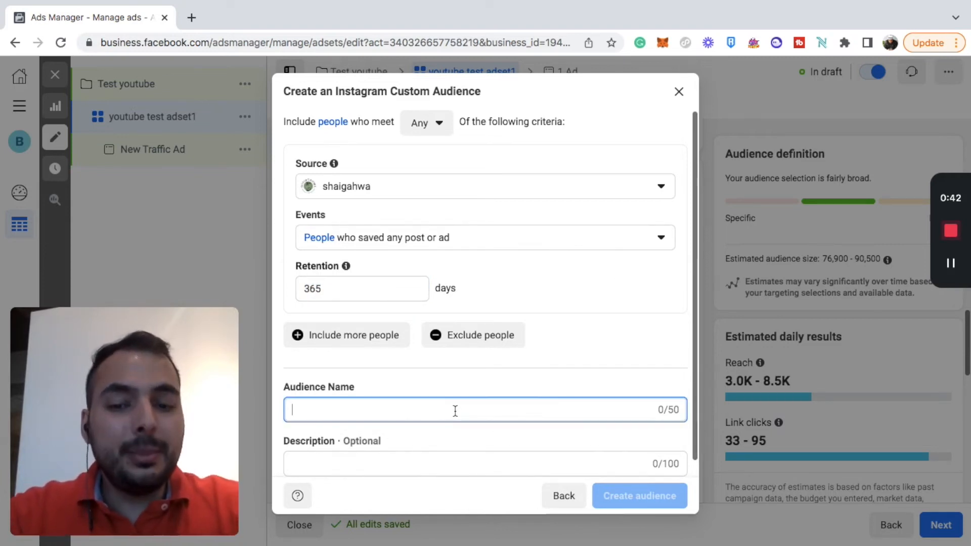
text(test)
key(Tab)
text(2)
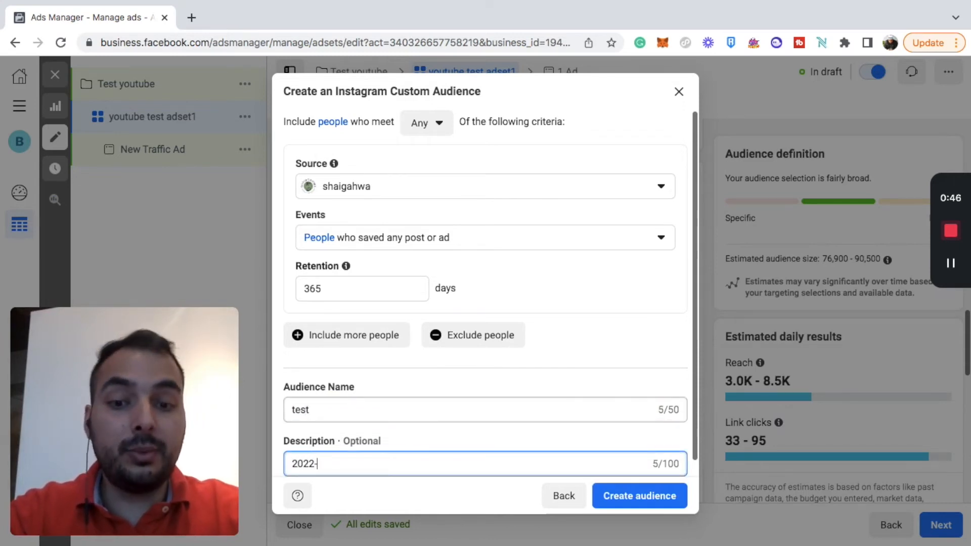
click(647, 497)
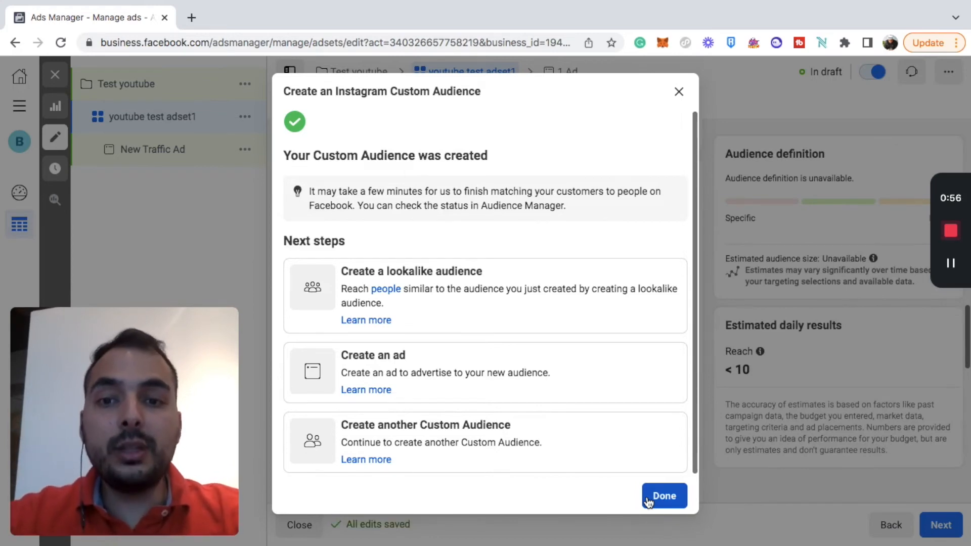
- Create a lookalike audience from the test audience for Bahrain, with its size extended to 10%
click(447, 284)
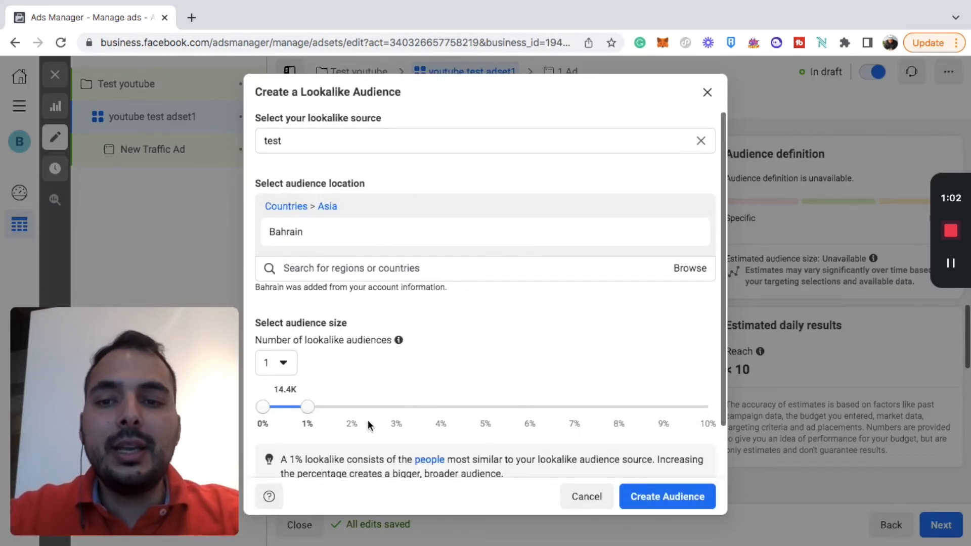
drag(308, 407, 710, 416)
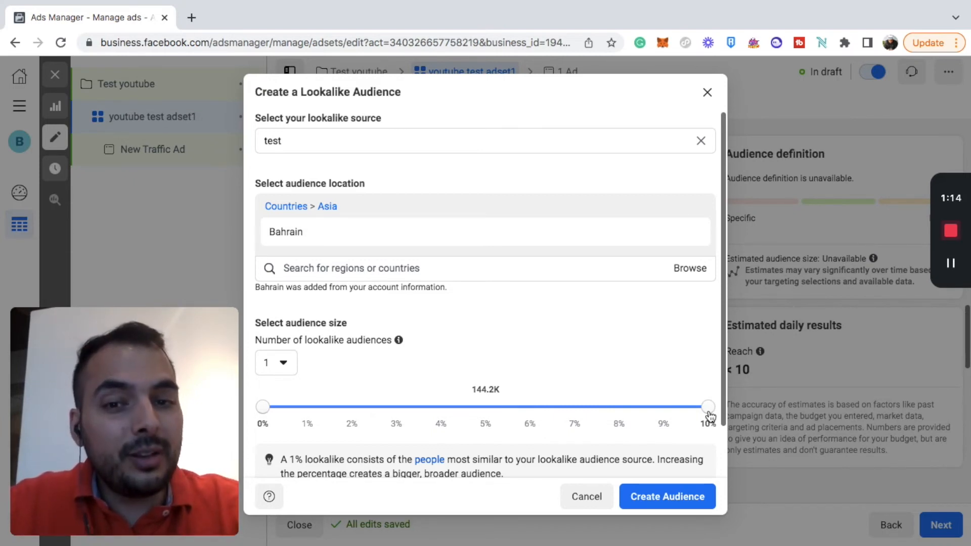
mouse_move(710, 415)
mouse_down()
mouse_move(445, 411)
mouse_move(552, 399)
mouse_move(710, 411)
mouse_up()
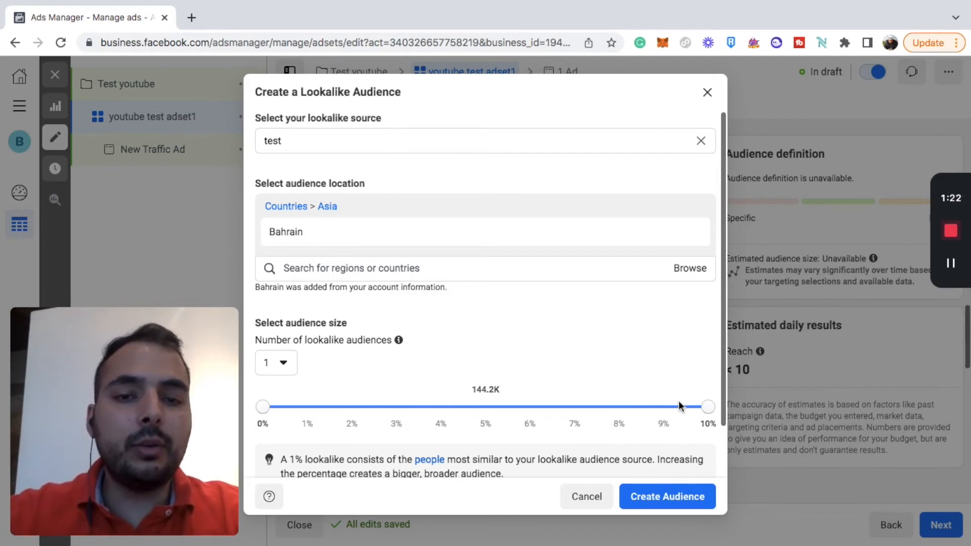
drag(499, 390, 460, 392)
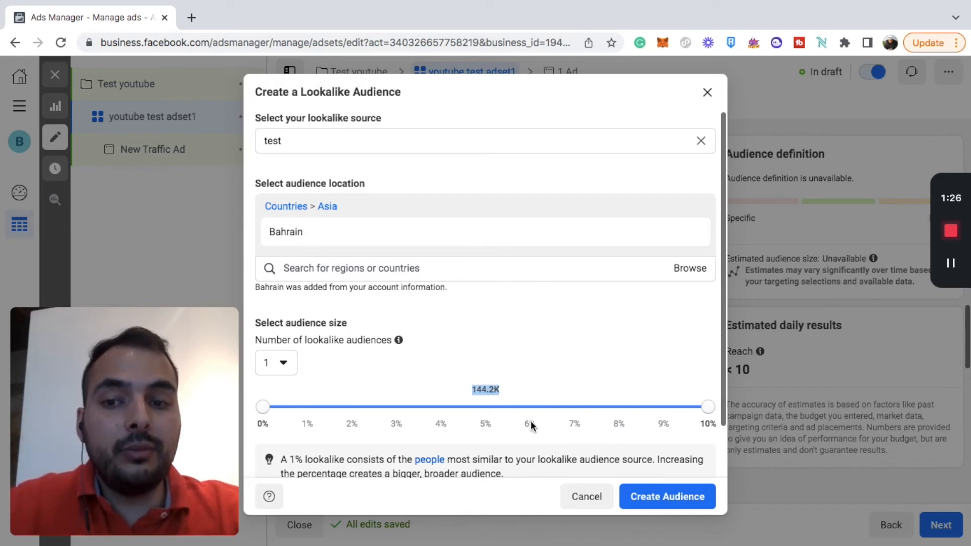
click(668, 502)
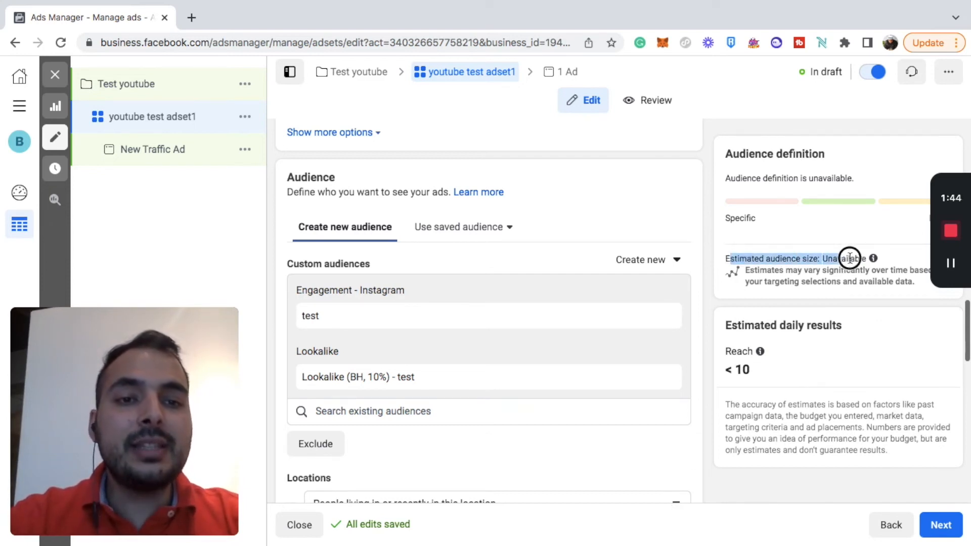
- Examine the audience size and daily reach estimates against the ad set's custom audiences, location and age settings
drag(842, 258, 880, 261)
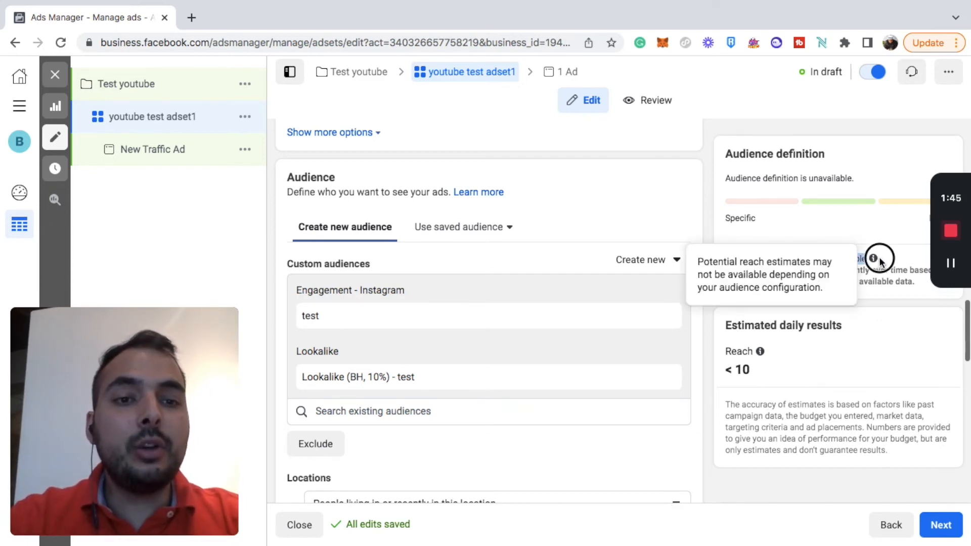
click(894, 286)
scroll(768, 374, down, 3)
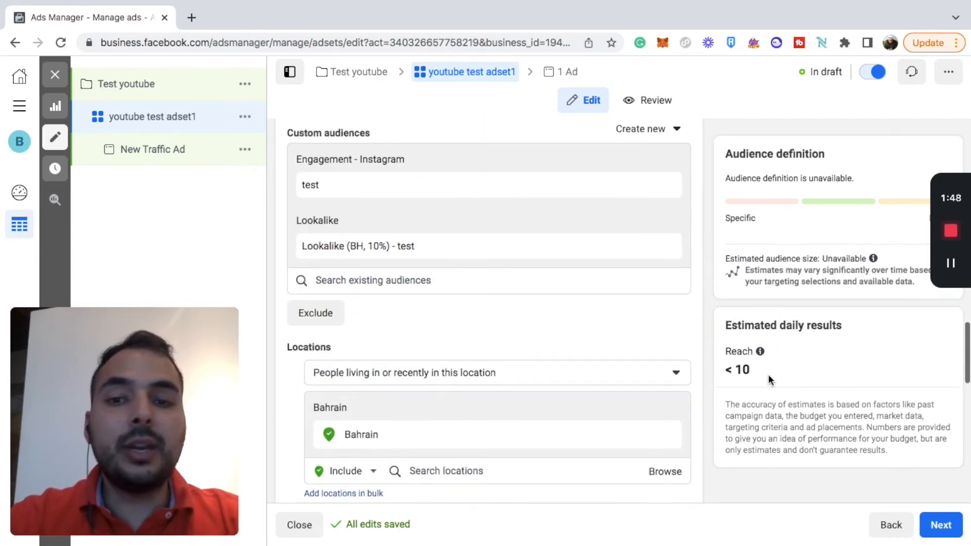
scroll(768, 374, up, 1)
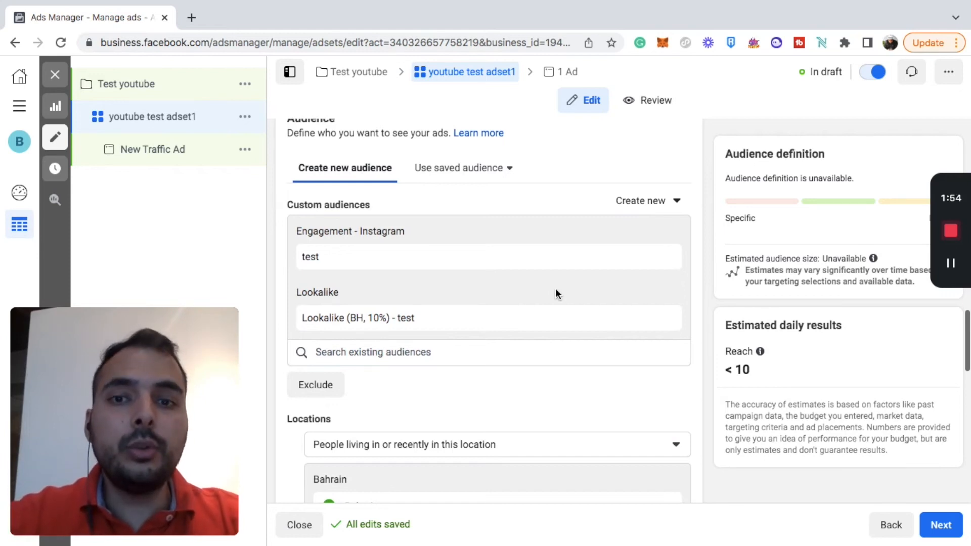
scroll(555, 293, down, 3)
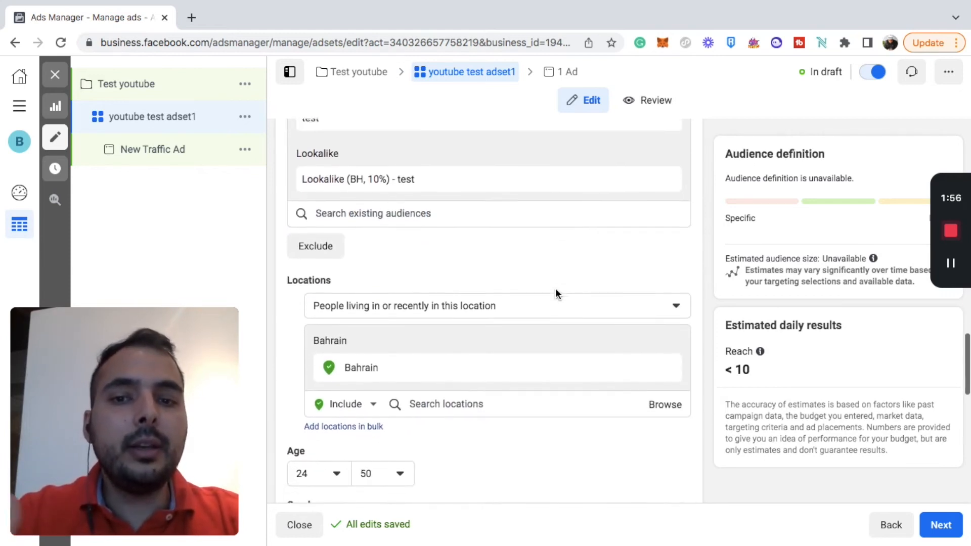
scroll(555, 293, down, 1)
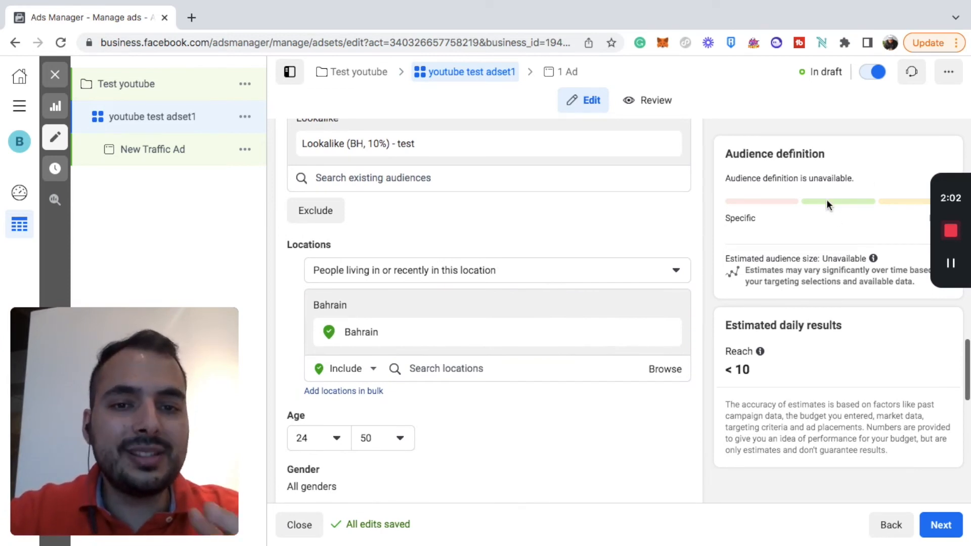
scroll(557, 357, down, 5)
scroll(557, 357, up, 8)
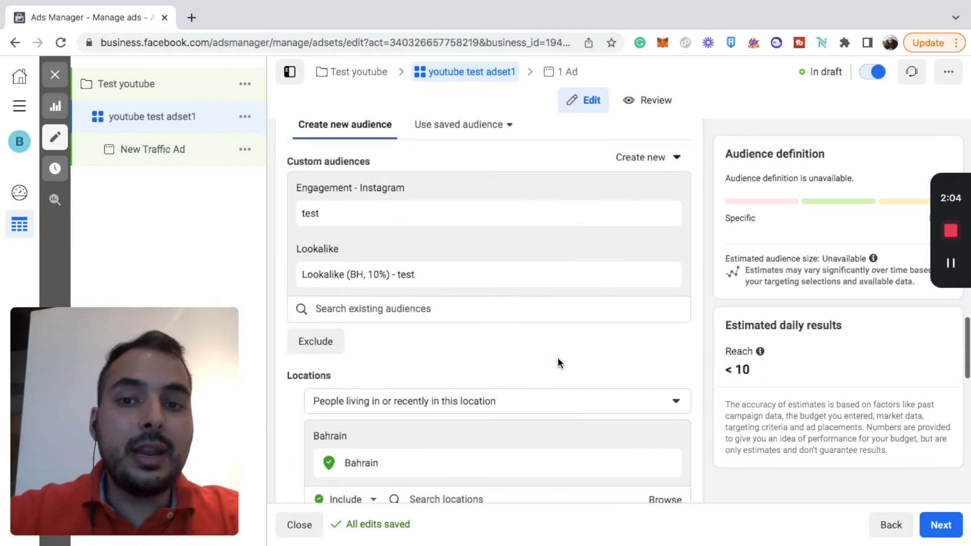
scroll(557, 357, up, 1)
scroll(556, 379, down, 4)
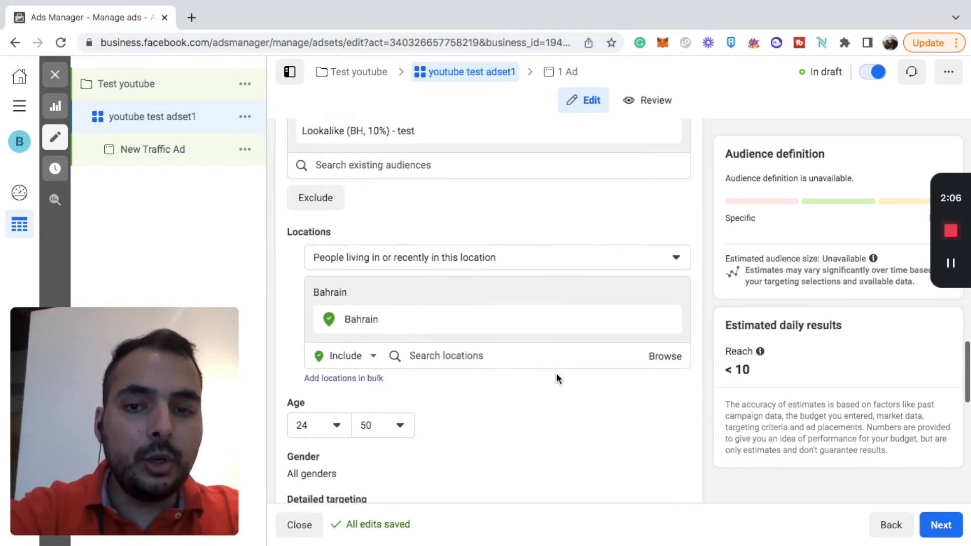
- Remove the Frequent Travelers behavior from the ad set's detailed targeting
scroll(556, 378, down, 8)
mouse_move(501, 287)
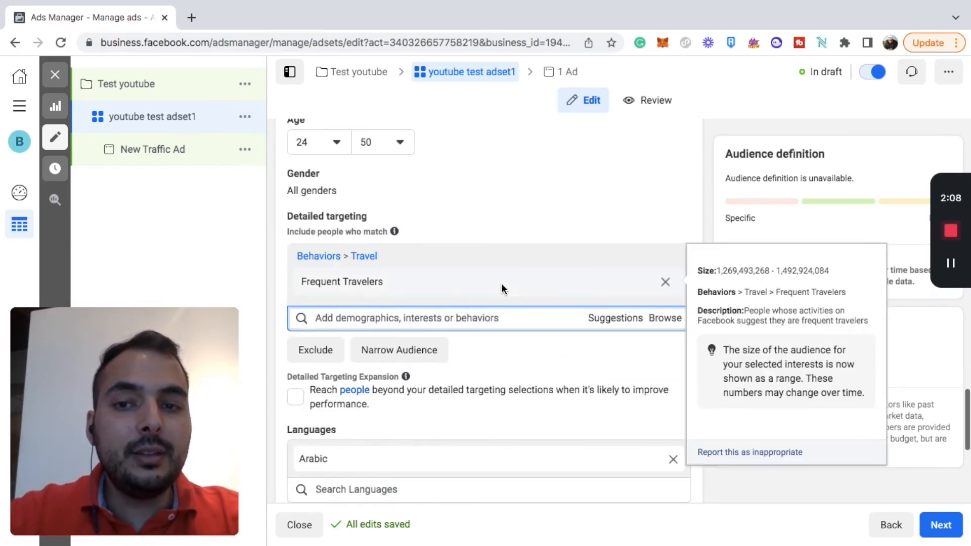
click(664, 282)
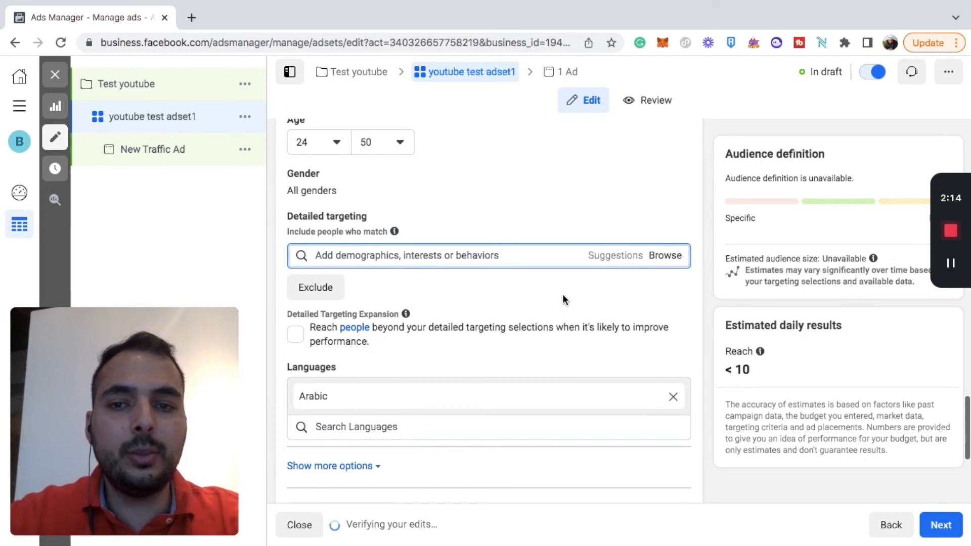
scroll(426, 207, up, 3)
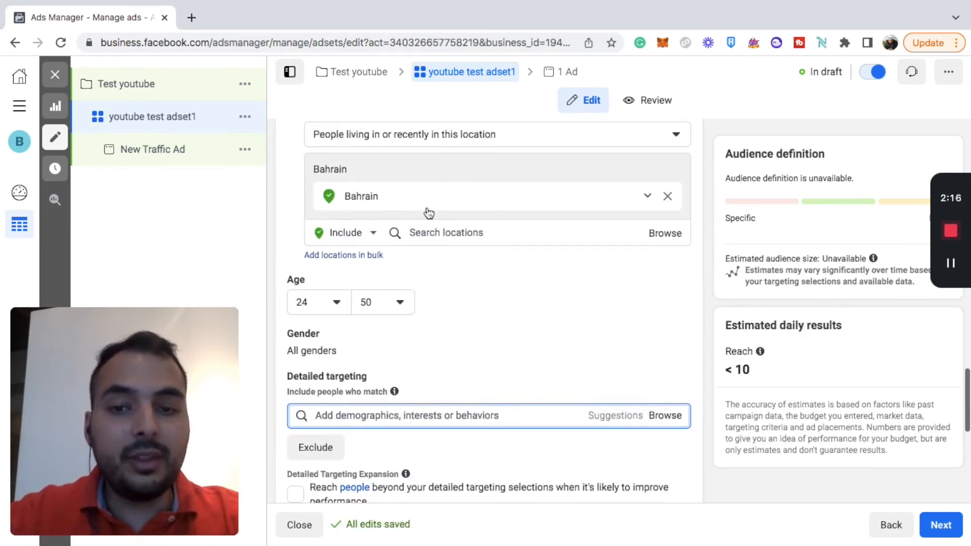
- Switch the ad set to manual placements and deselect the Facebook, Audience network and Messenger platforms, leaving only Instagram
scroll(427, 206, down, 5)
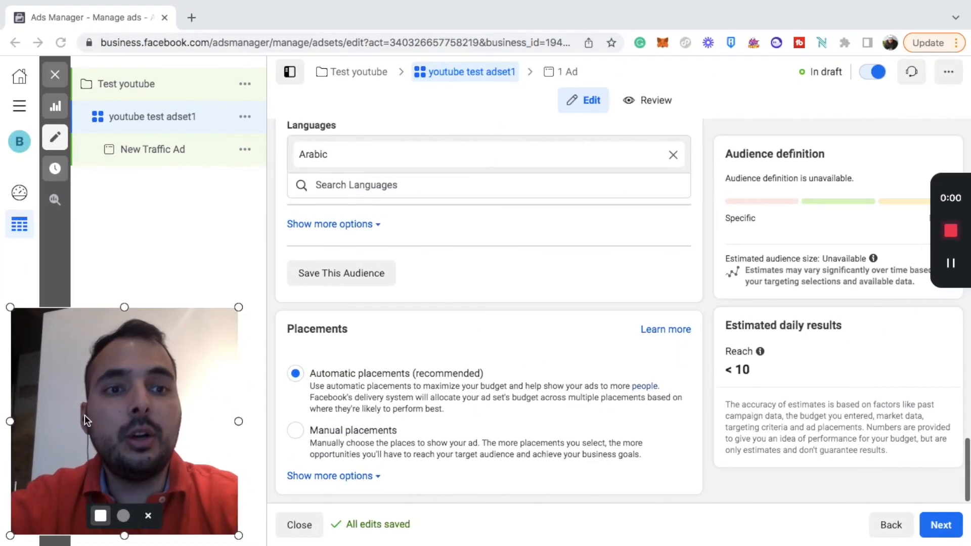
click(297, 433)
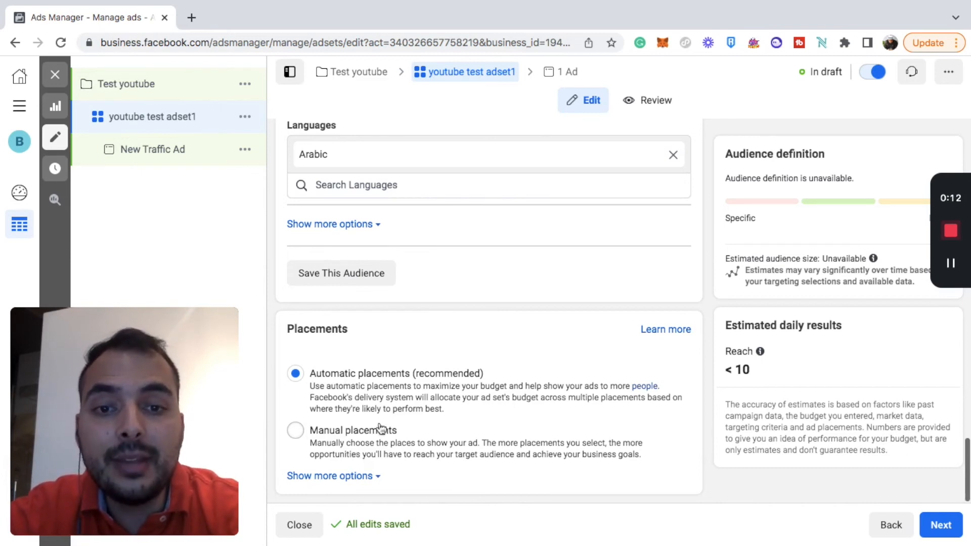
scroll(439, 394, down, 2)
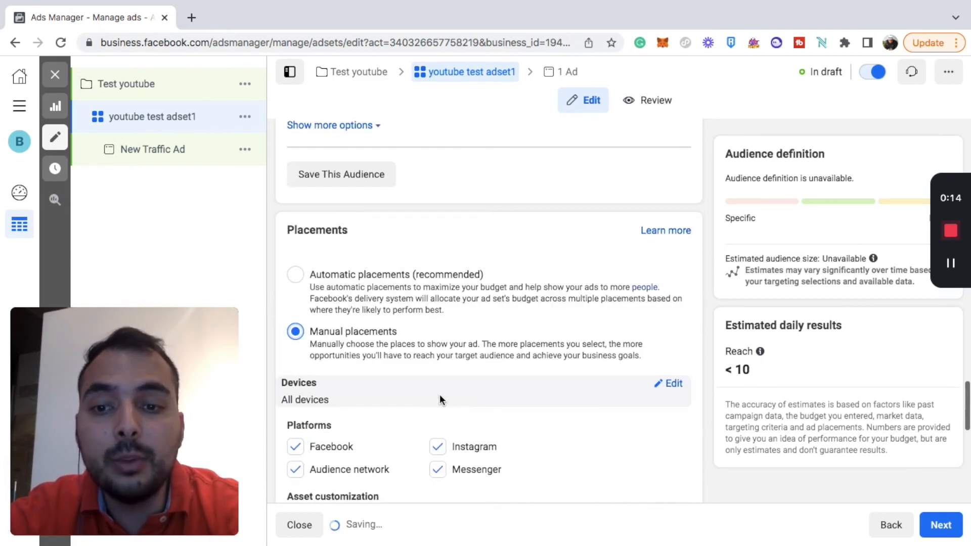
scroll(440, 395, down, 5)
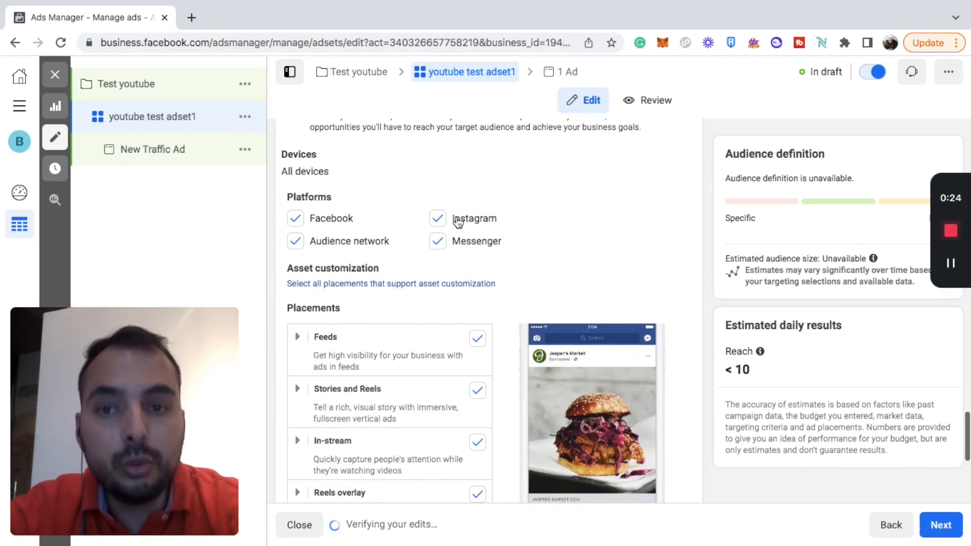
click(295, 242)
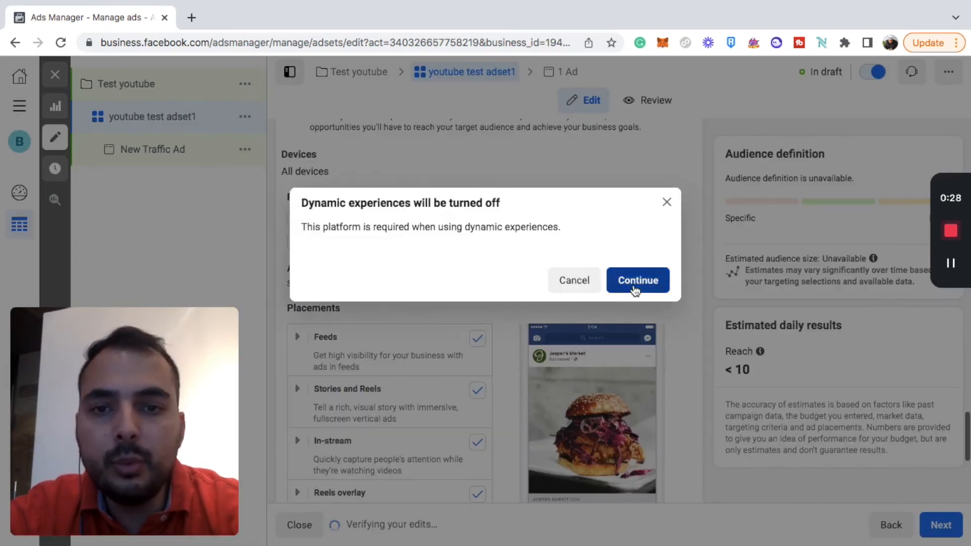
click(633, 284)
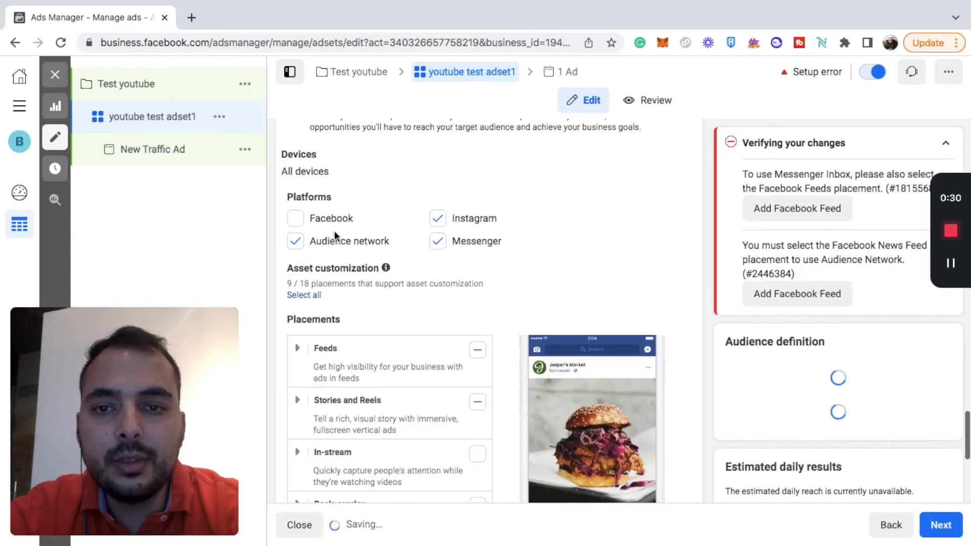
click(437, 244)
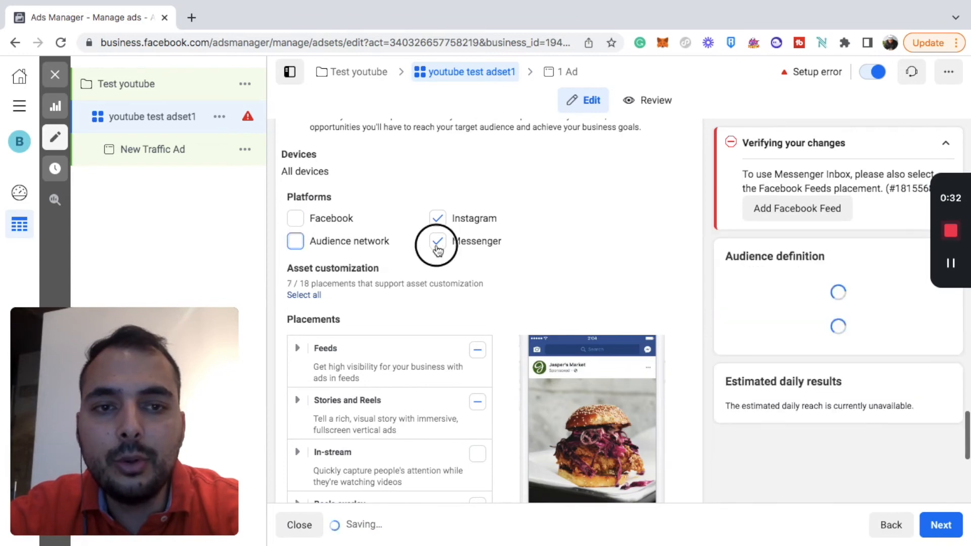
click(437, 245)
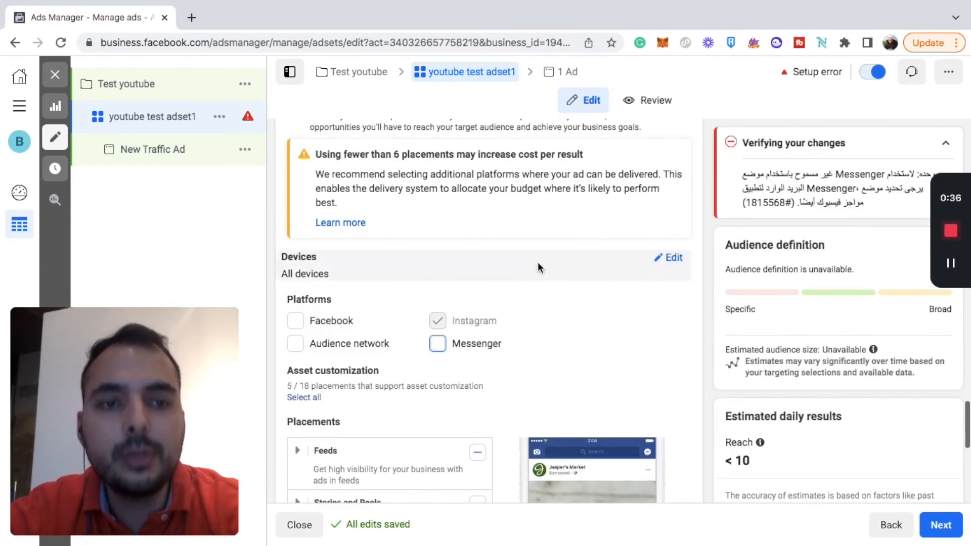
- Review the list of individual placements and continue to the New Traffic Ad settings
scroll(541, 316, down, 6)
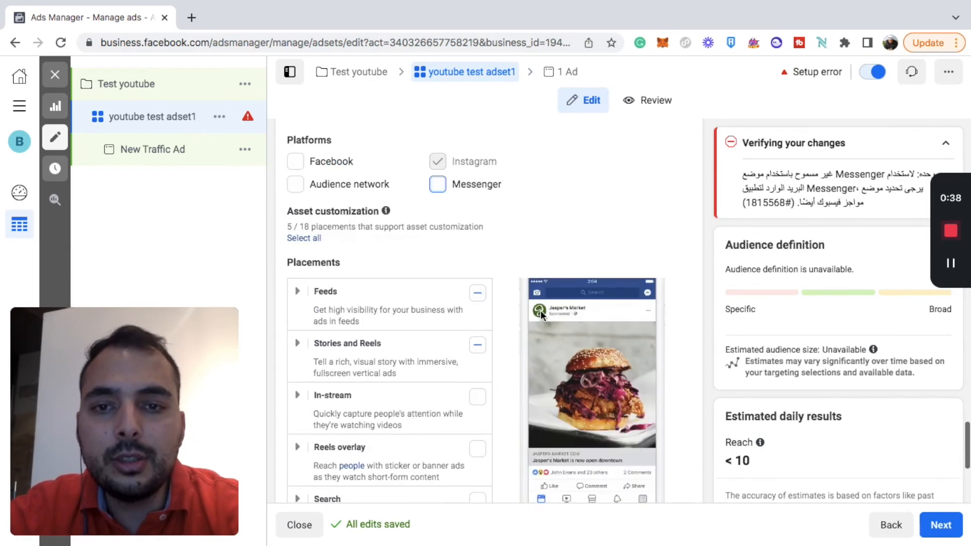
scroll(541, 310, down, 3)
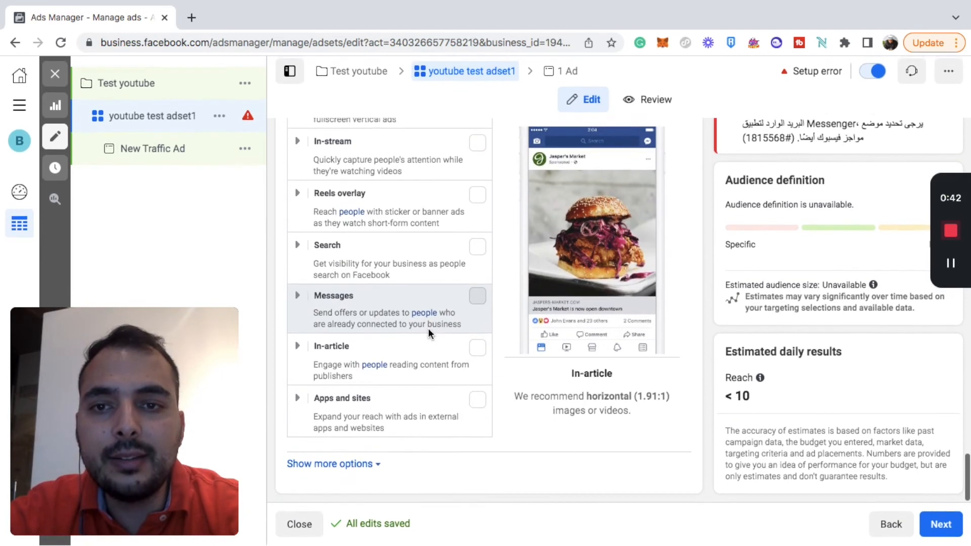
scroll(427, 328, up, 4)
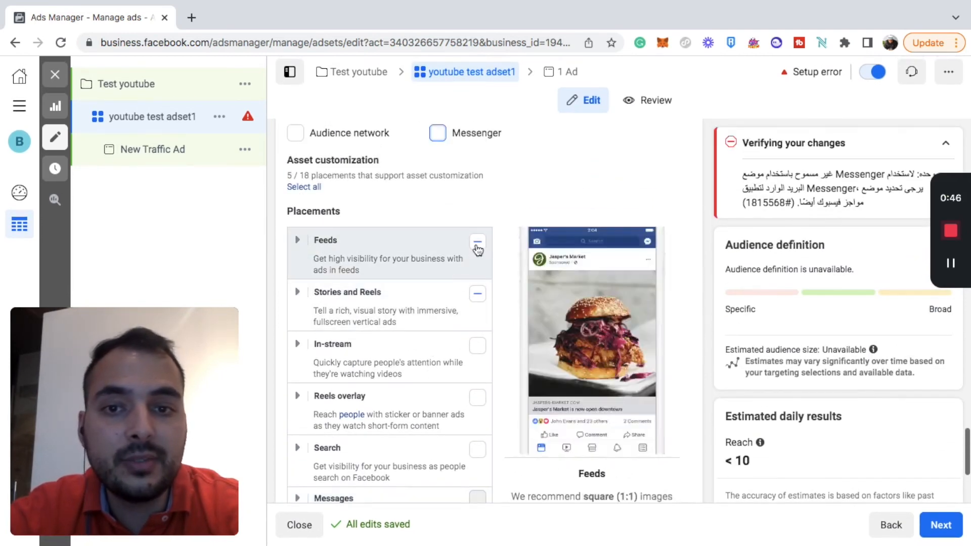
scroll(545, 197, down, 1)
scroll(545, 196, down, 4)
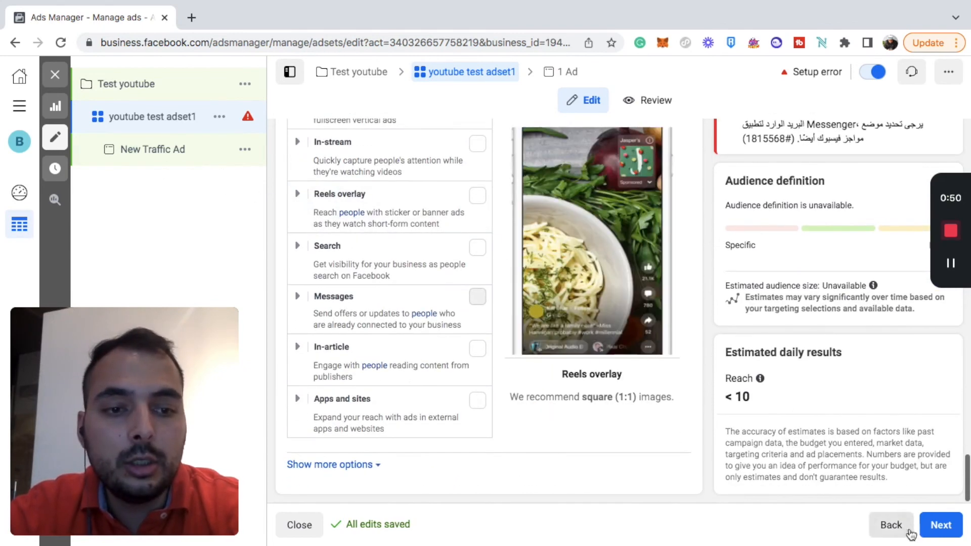
click(946, 523)
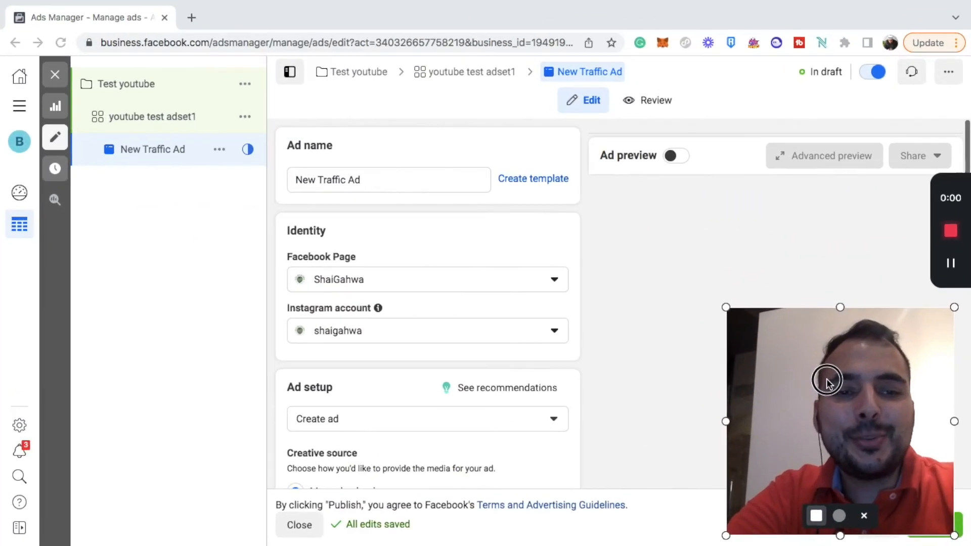
- Examine the ad's identity, creative source, format, media, text, destination, website URL and Call to Action settings
drag(824, 381, 740, 384)
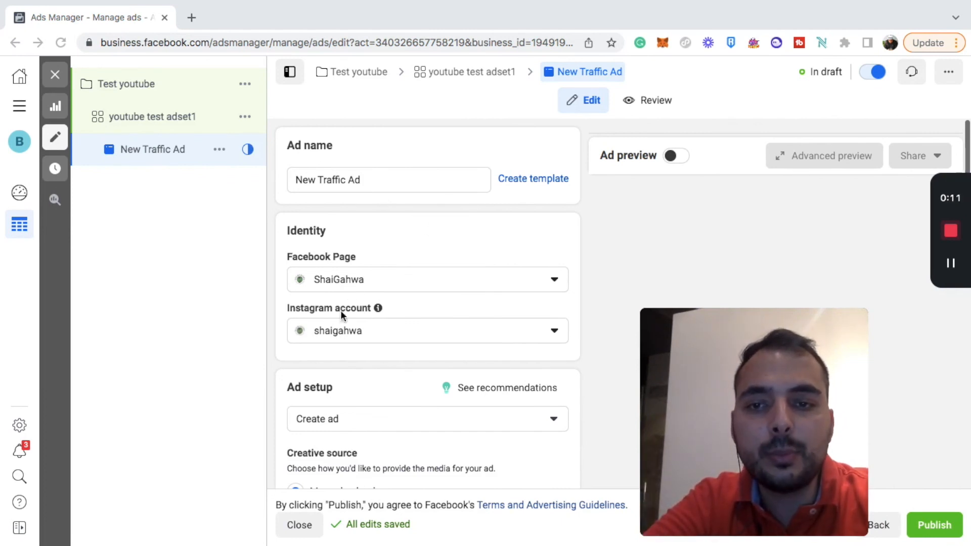
scroll(343, 328, down, 5)
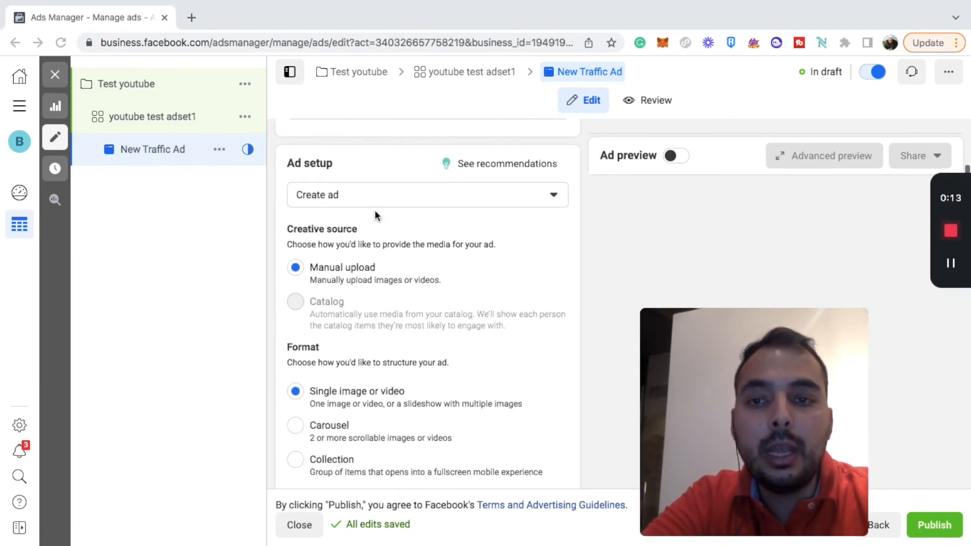
scroll(372, 295, down, 1)
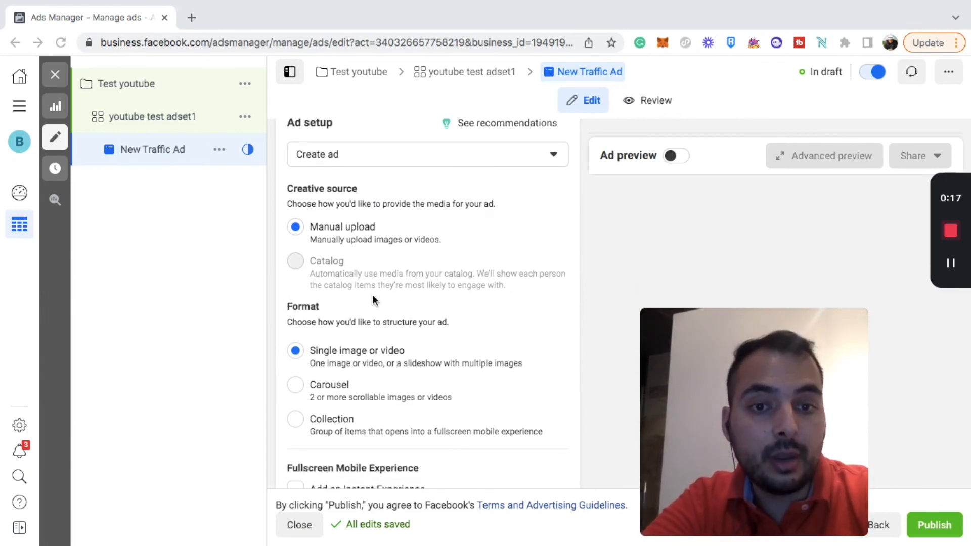
scroll(372, 300, down, 1)
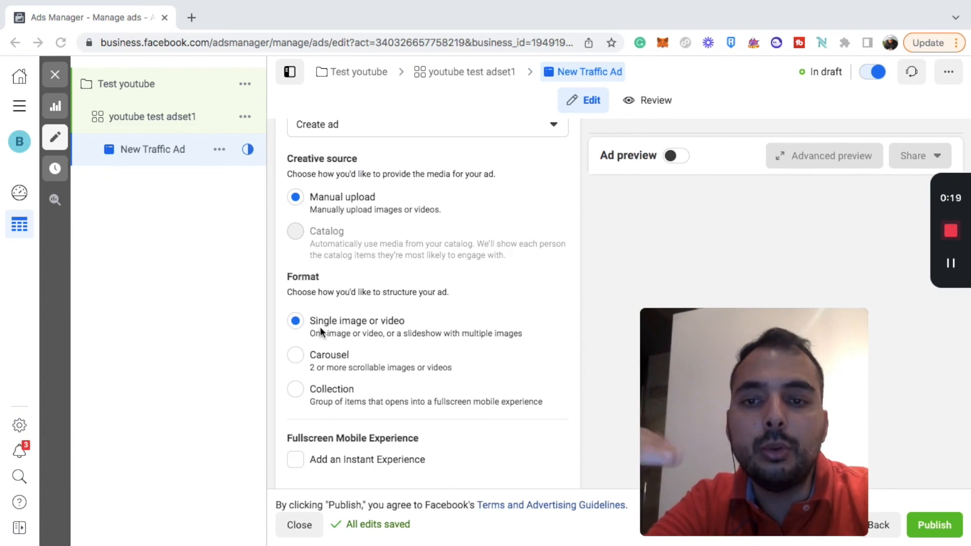
scroll(320, 327, down, 2)
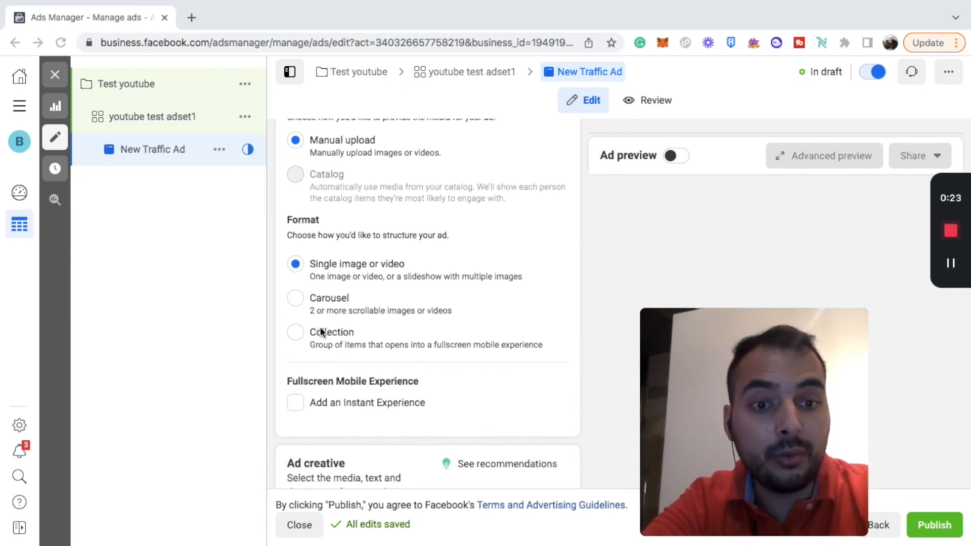
scroll(320, 332, down, 2)
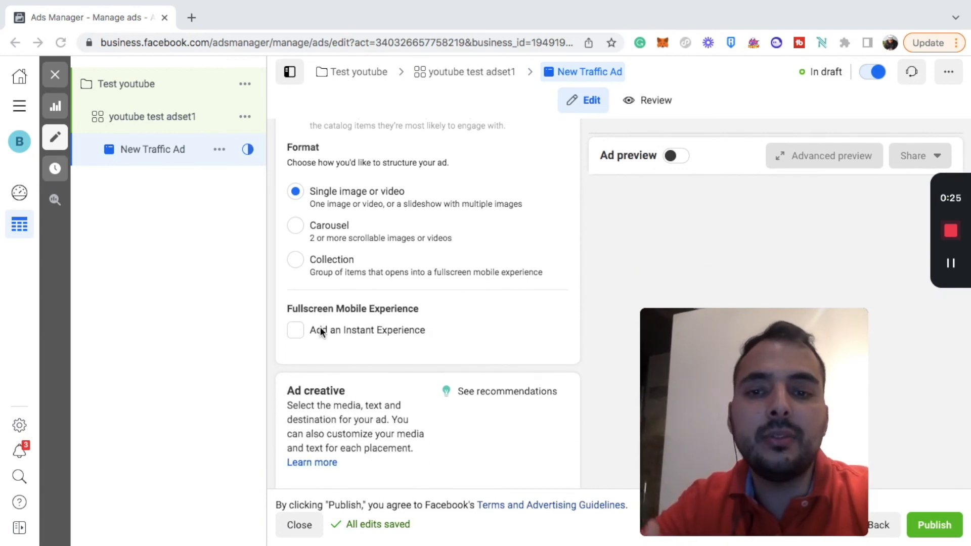
scroll(320, 332, down, 7)
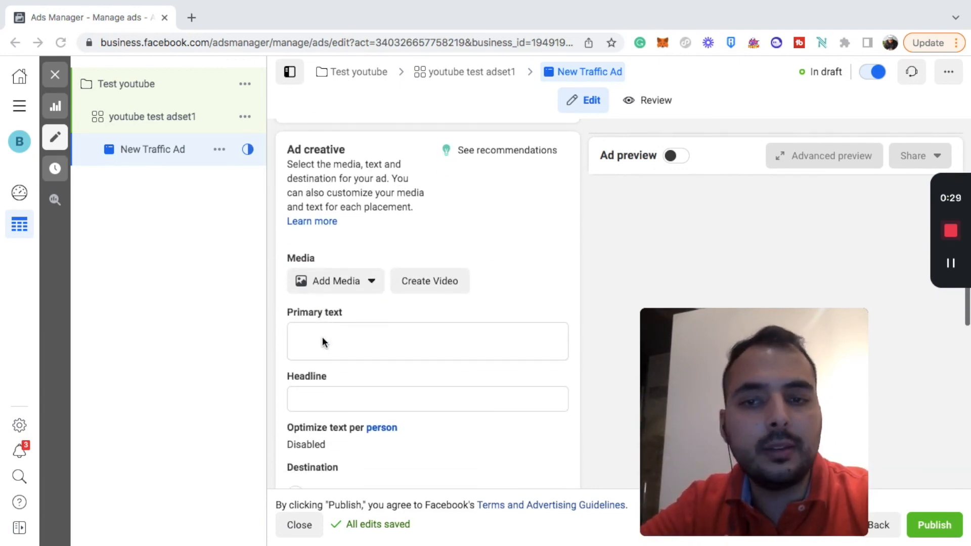
scroll(323, 341, down, 7)
click(323, 342)
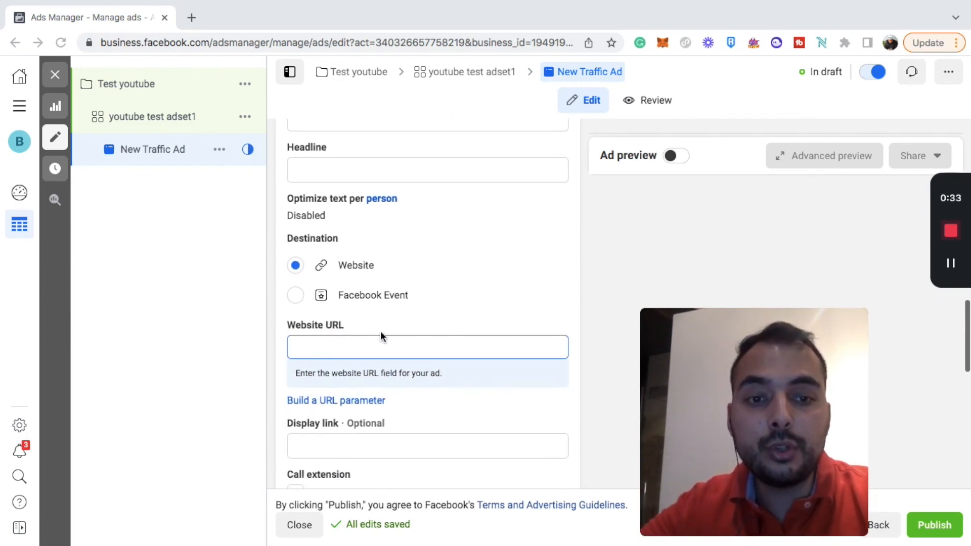
scroll(444, 365, down, 3)
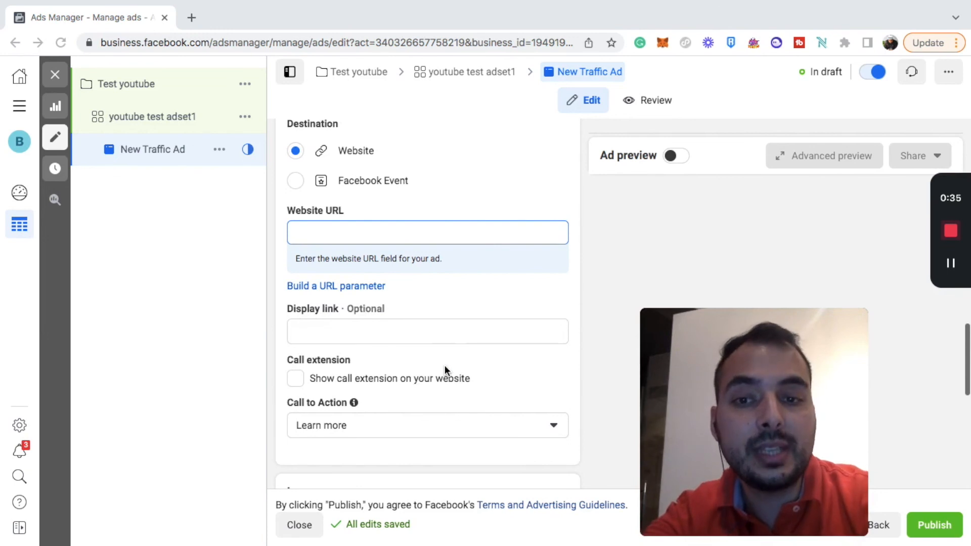
mouse_move(651, 317)
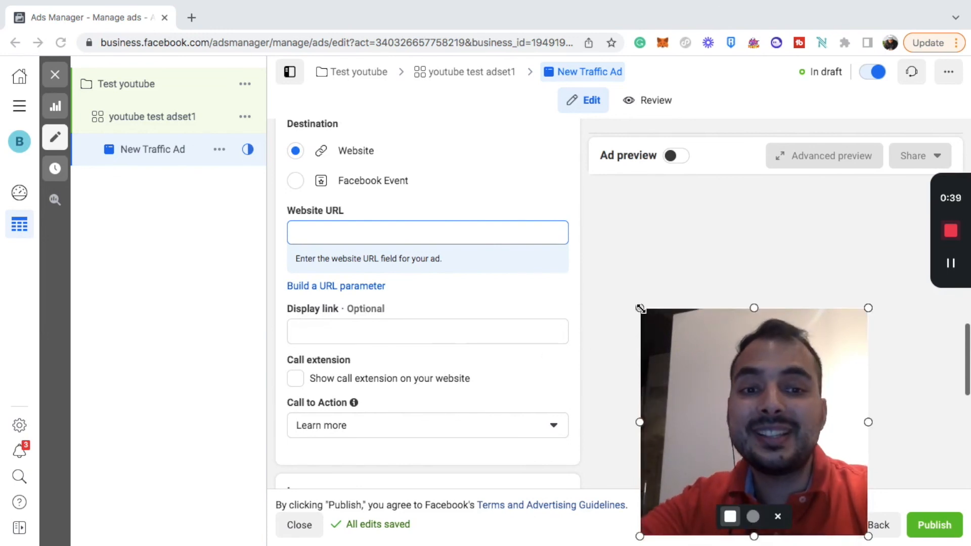
drag(640, 307, 326, 163)
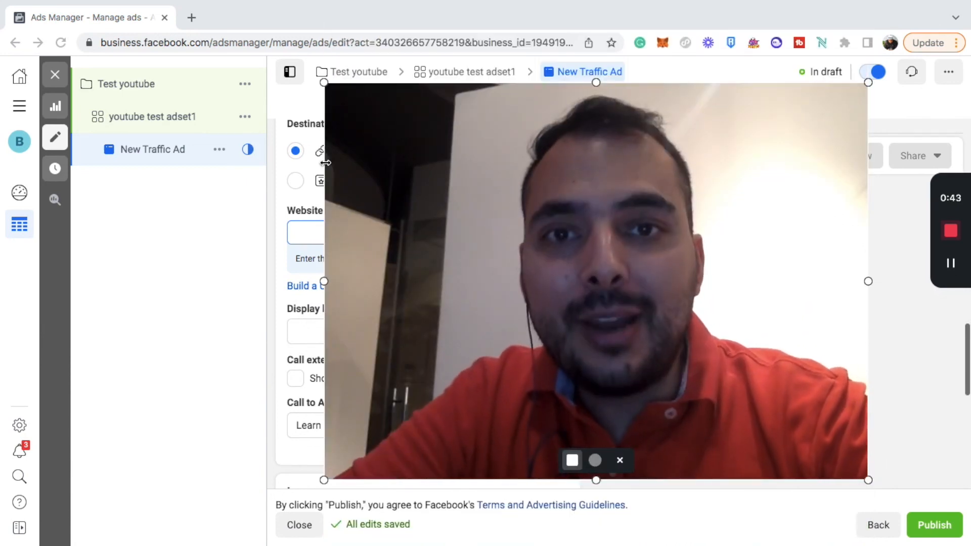